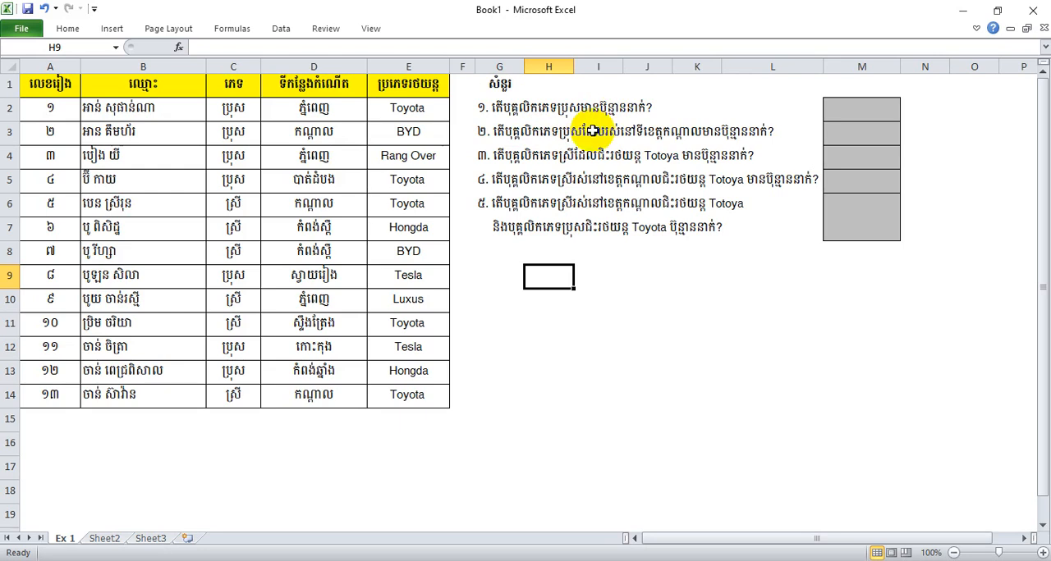
click(657, 110)
click(502, 111)
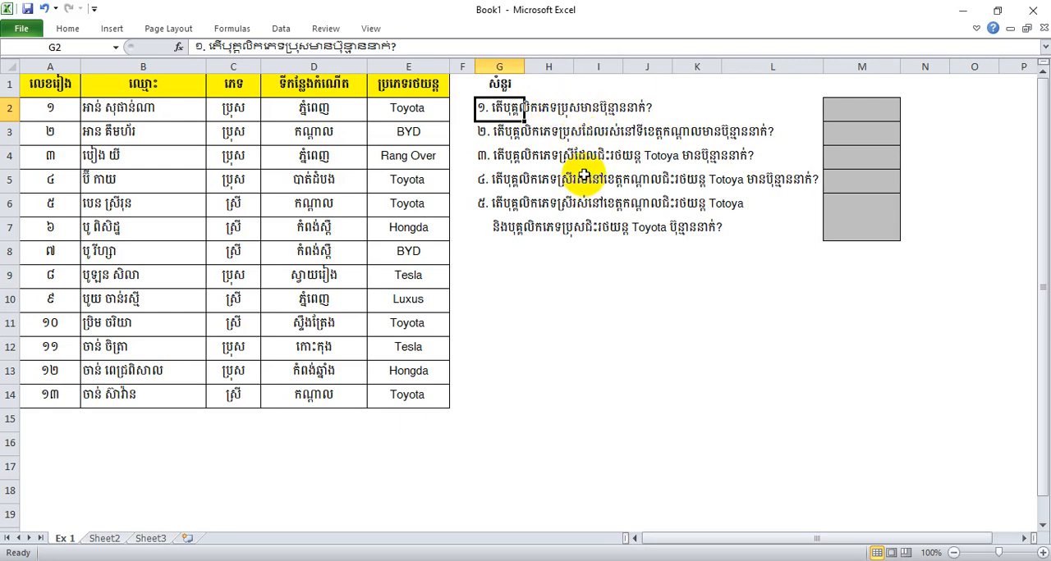
click(591, 324)
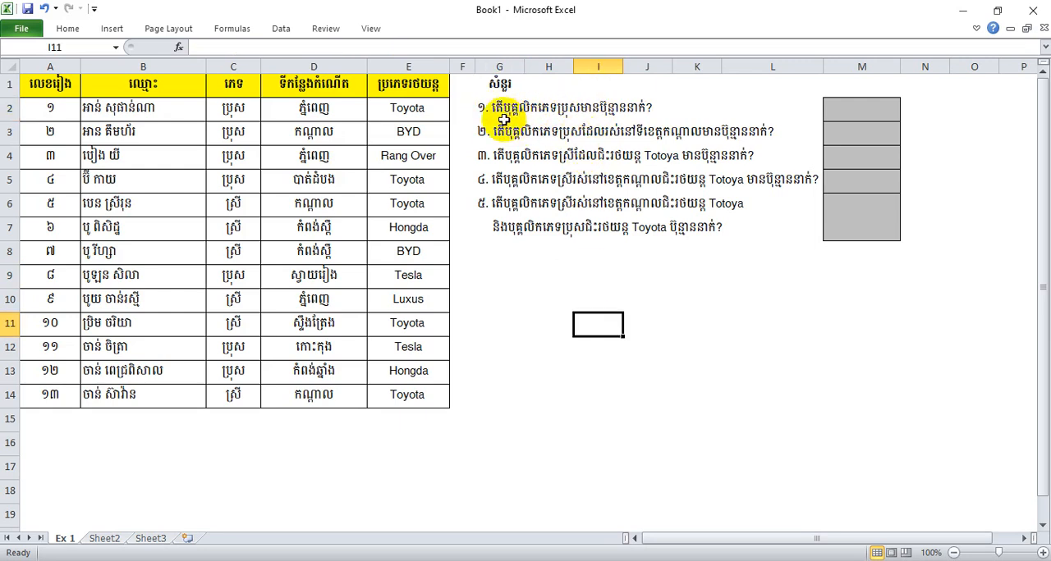
drag(50, 111, 413, 393)
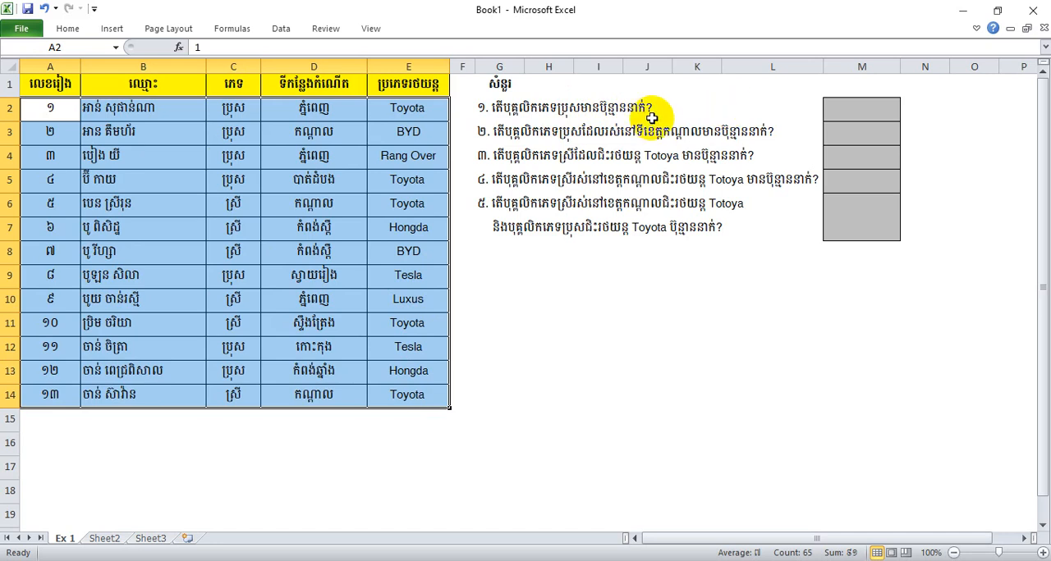
Count the male staff for question 1 by entering =COUNTIF(C2:C14,C2) in M2
click(870, 118)
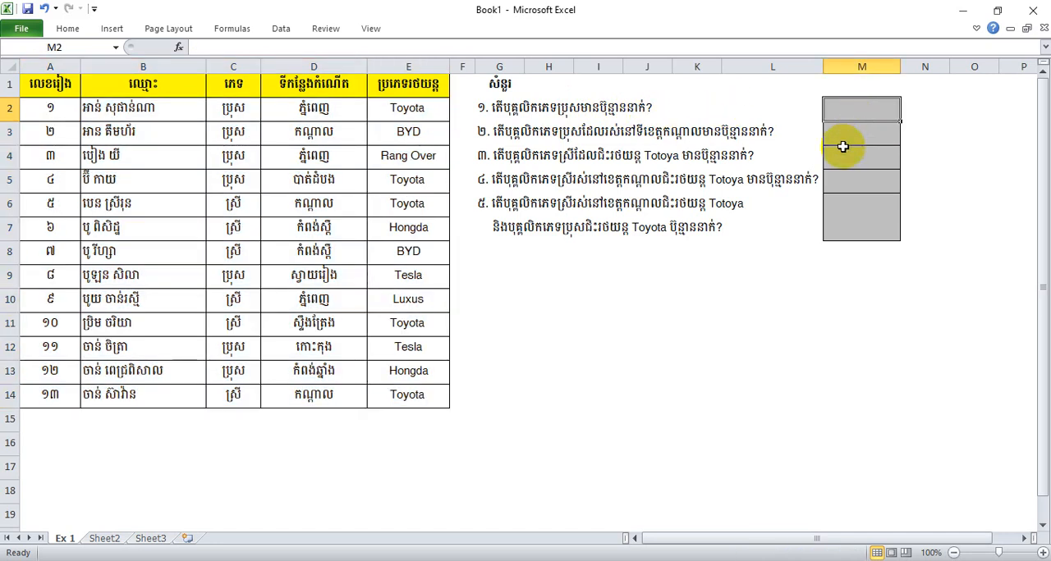
text(=countif)
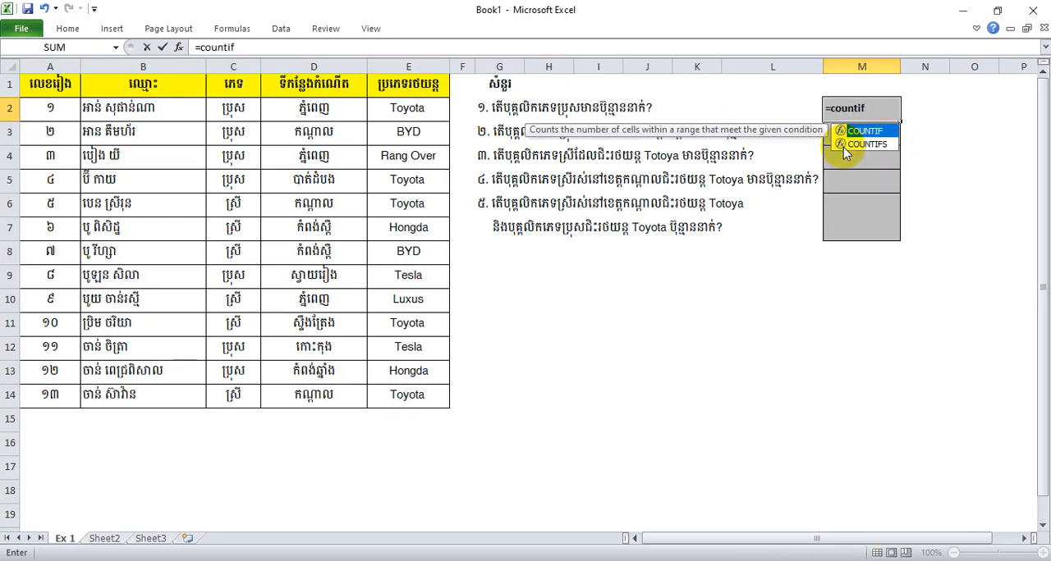
text(()
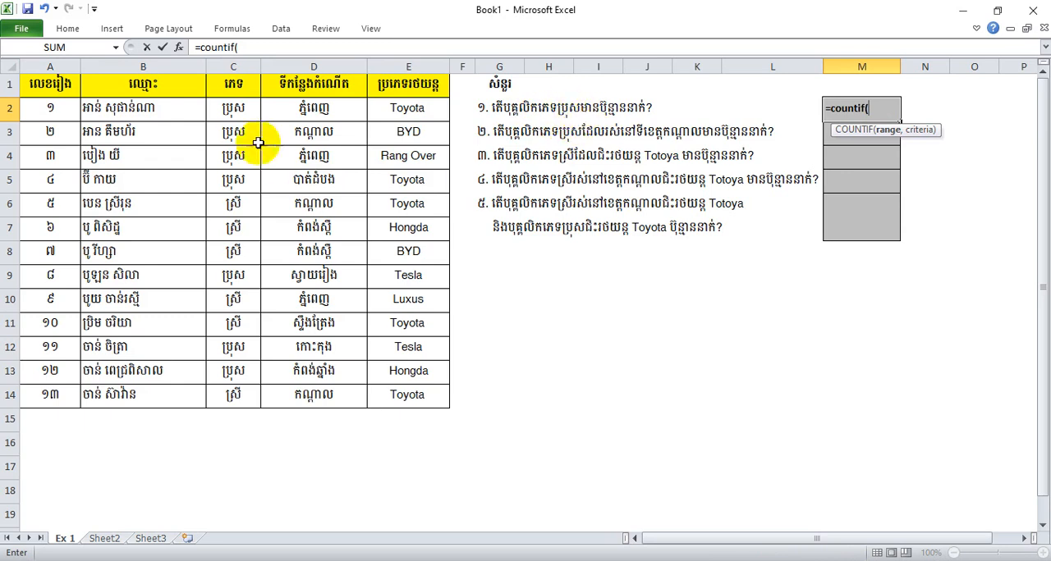
drag(230, 107, 250, 391)
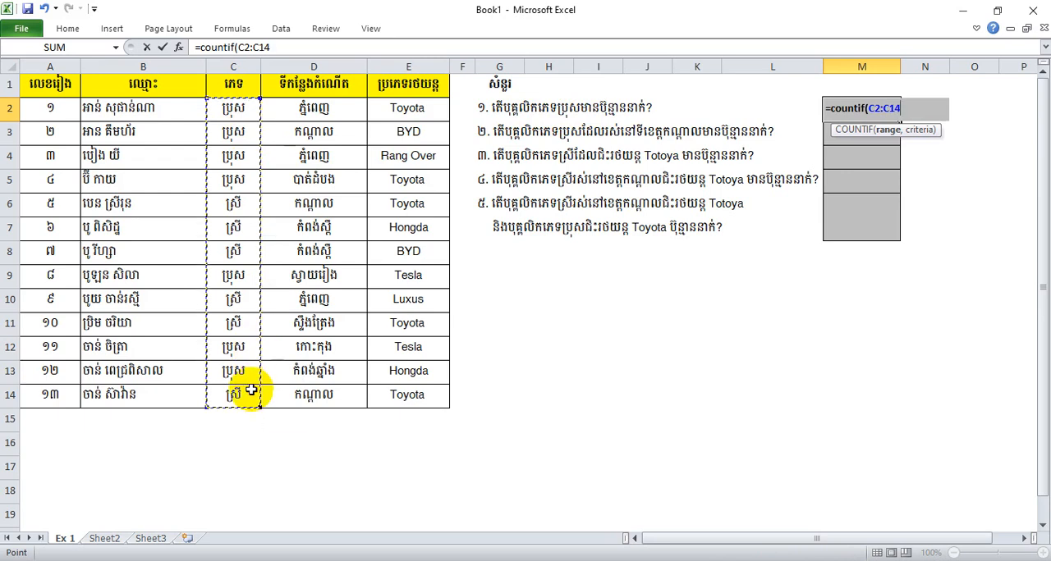
text(,)
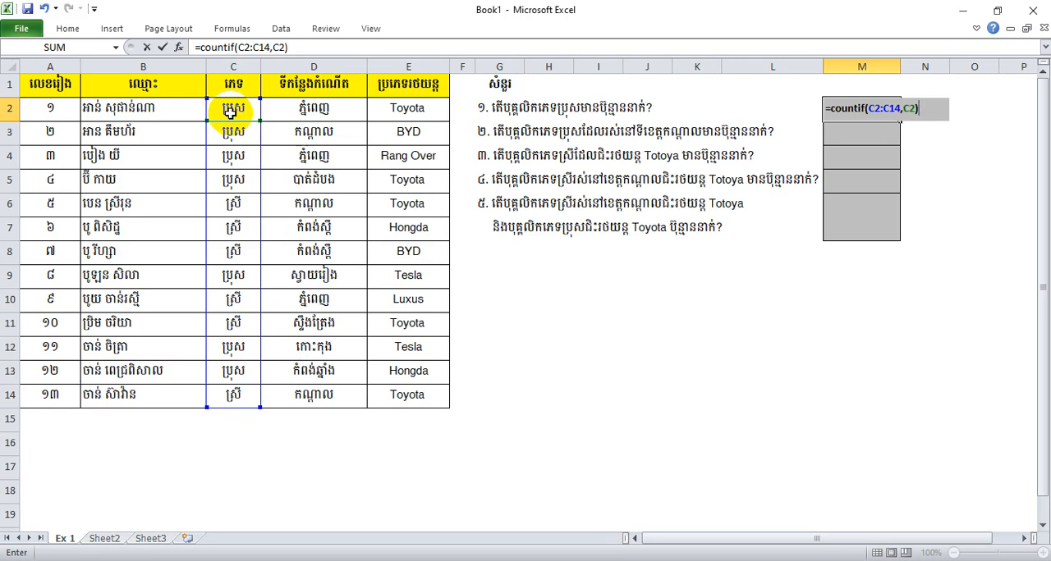
key(Return)
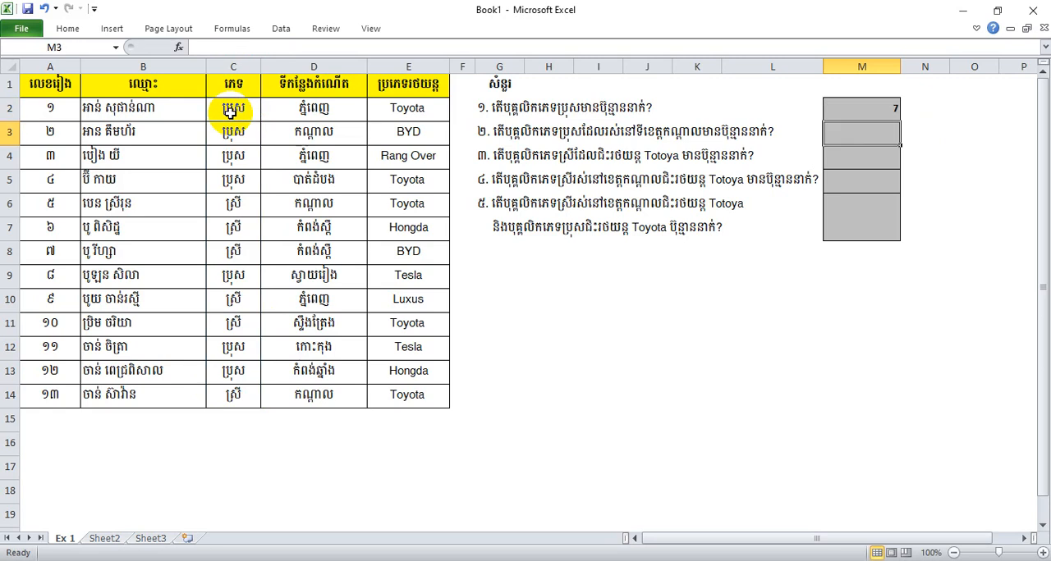
Check the count in M2 against each male entry in the gender column
click(863, 110)
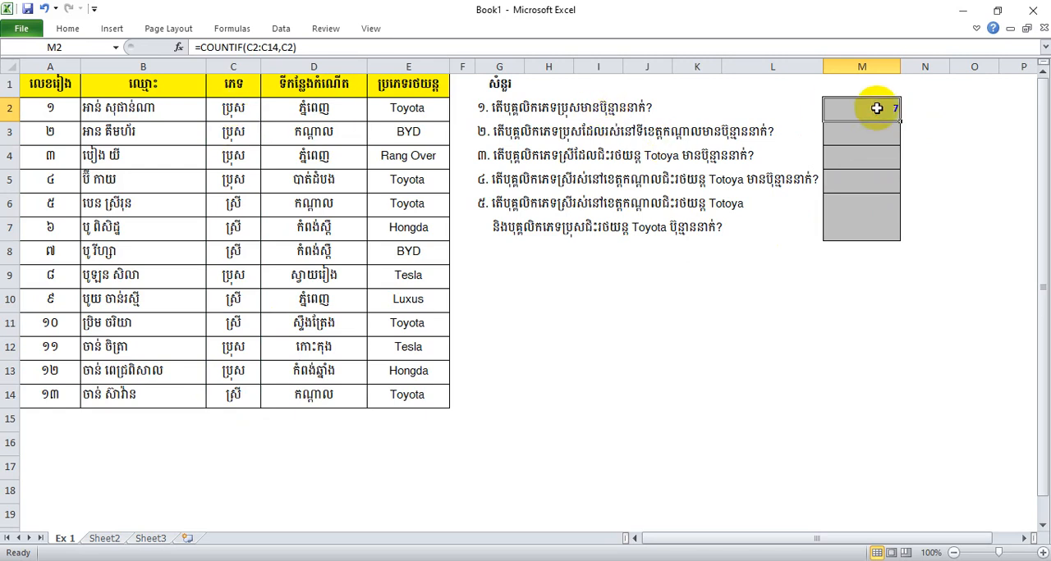
click(231, 106)
click(232, 132)
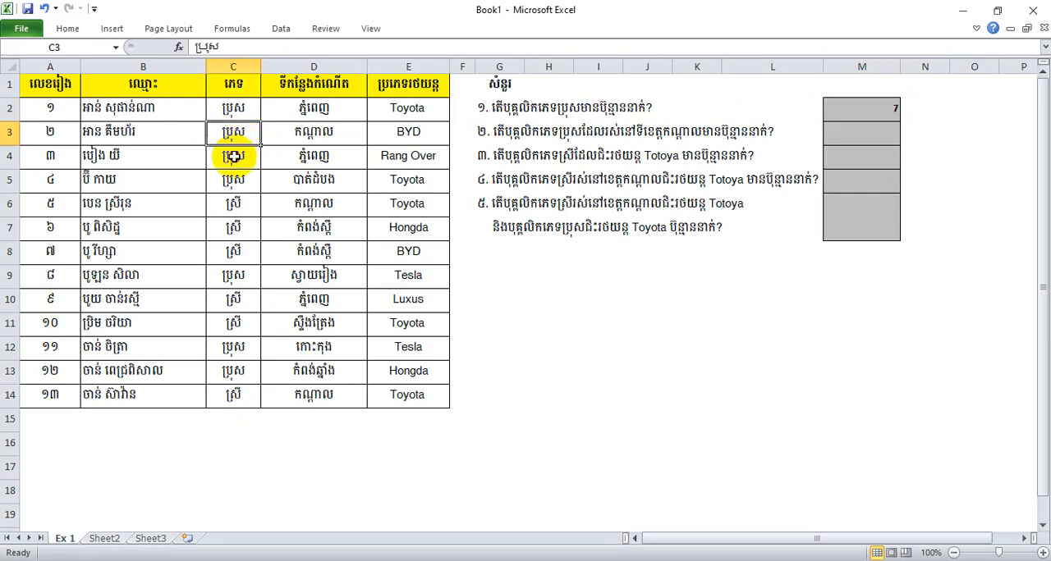
click(234, 156)
click(233, 179)
click(238, 277)
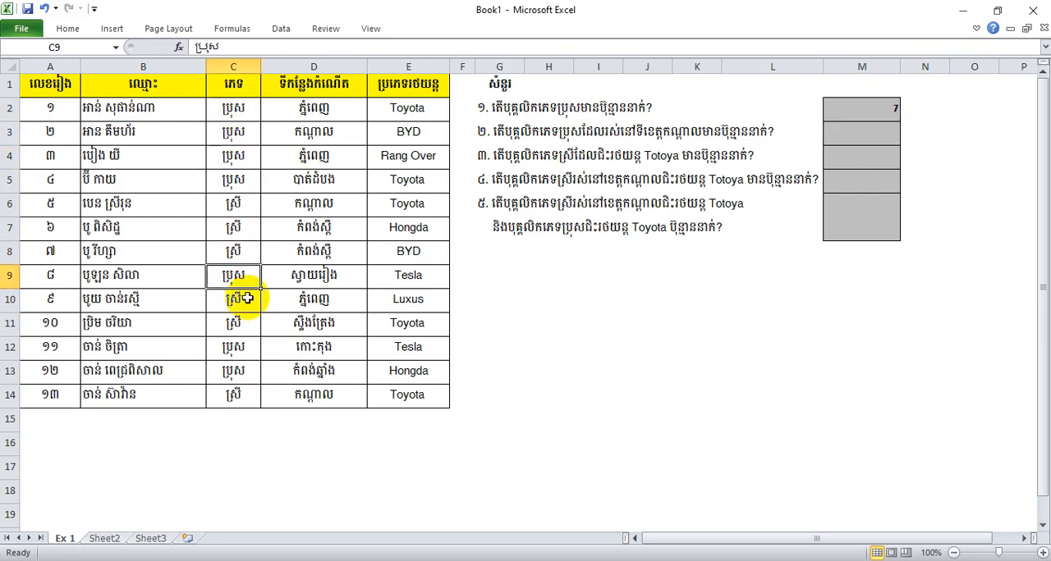
click(238, 347)
click(240, 371)
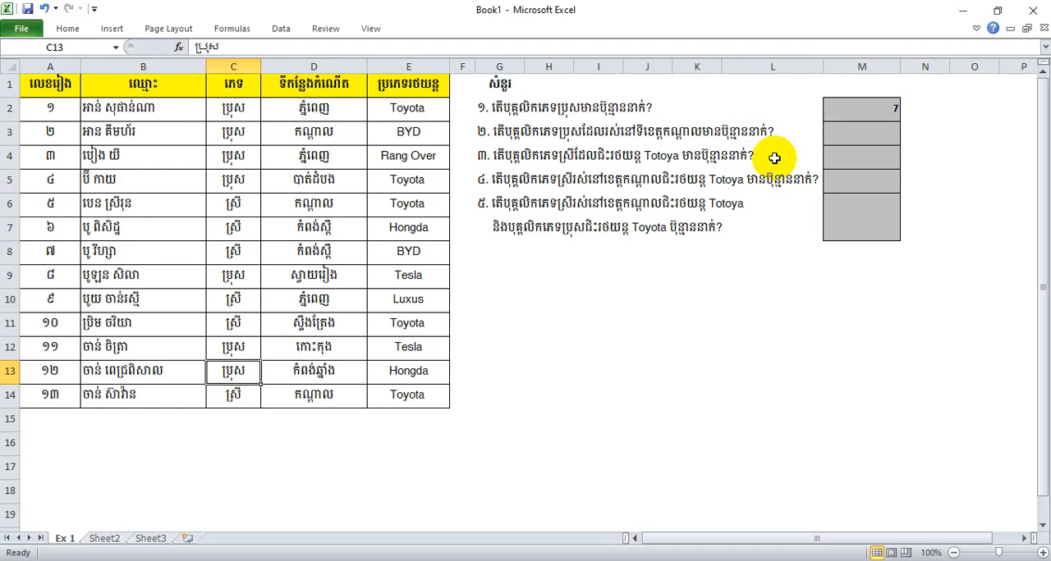
Center the question 1 answer horizontally in cell M2
click(831, 109)
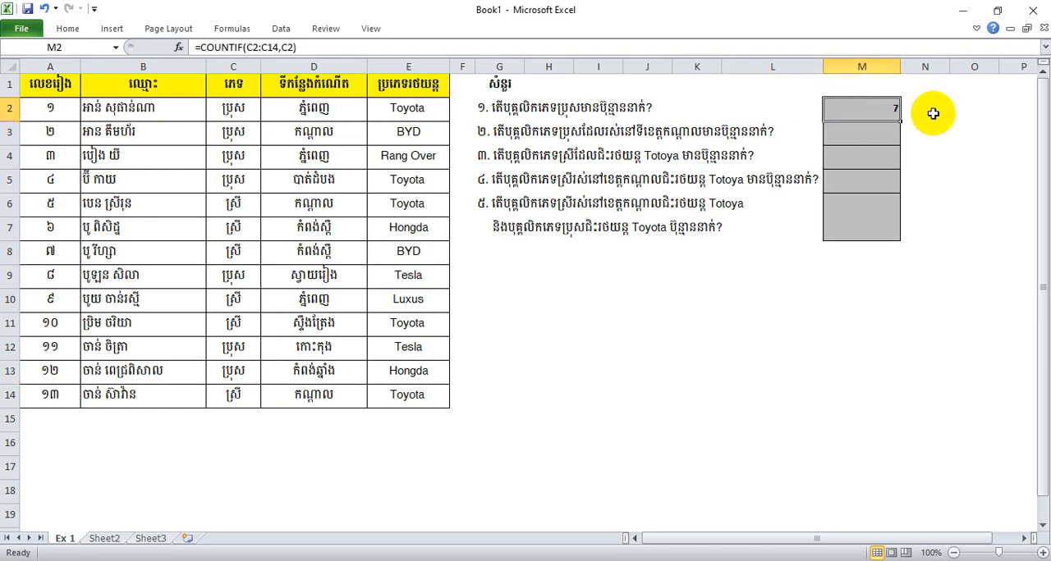
click(75, 31)
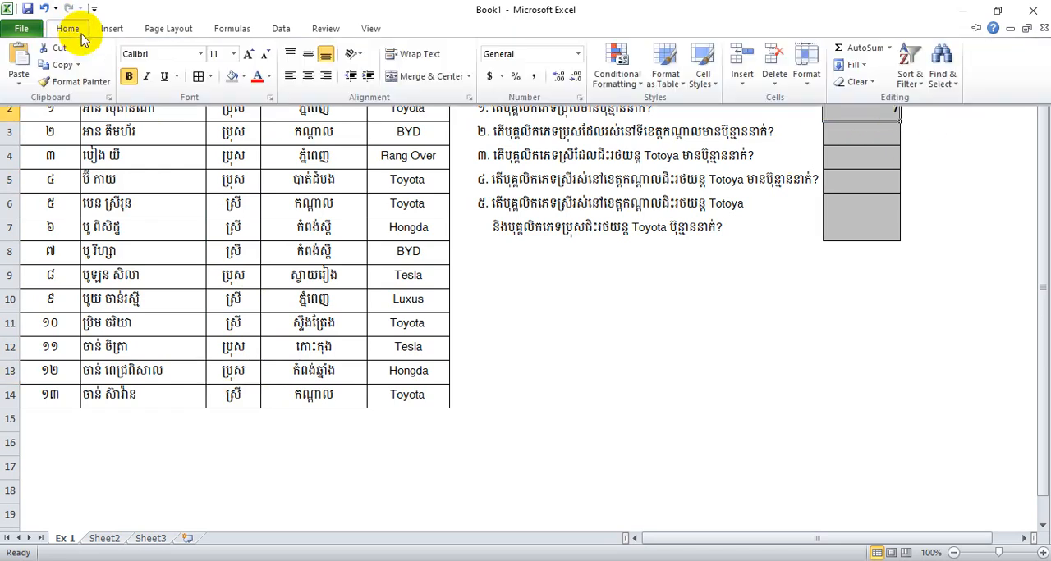
click(308, 75)
click(858, 210)
Examine the empty answer cells, the gender and birthplace columns needed for question 2, and the existing formula in M2
click(868, 142)
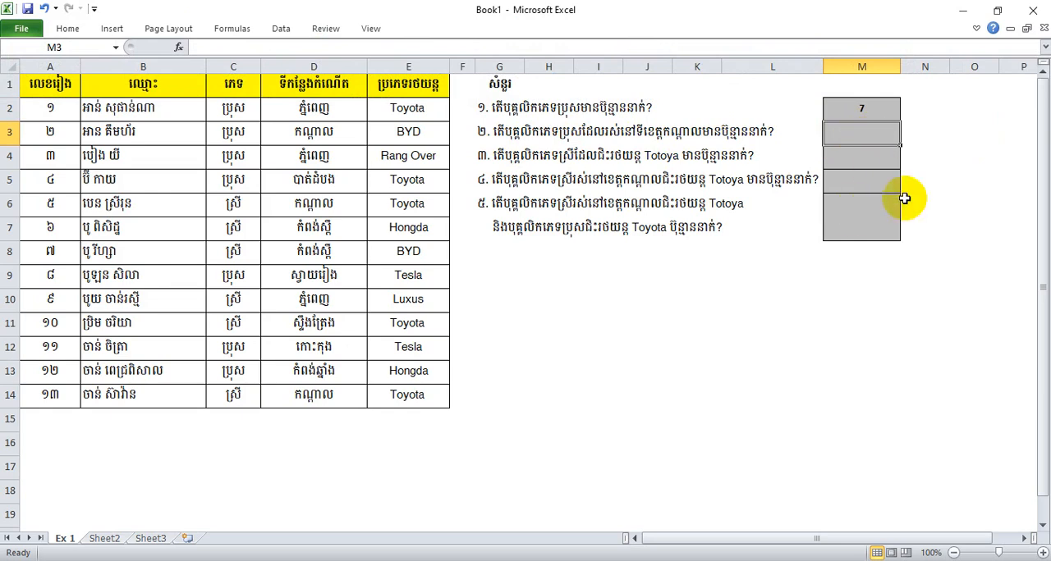
click(881, 217)
click(865, 130)
click(863, 200)
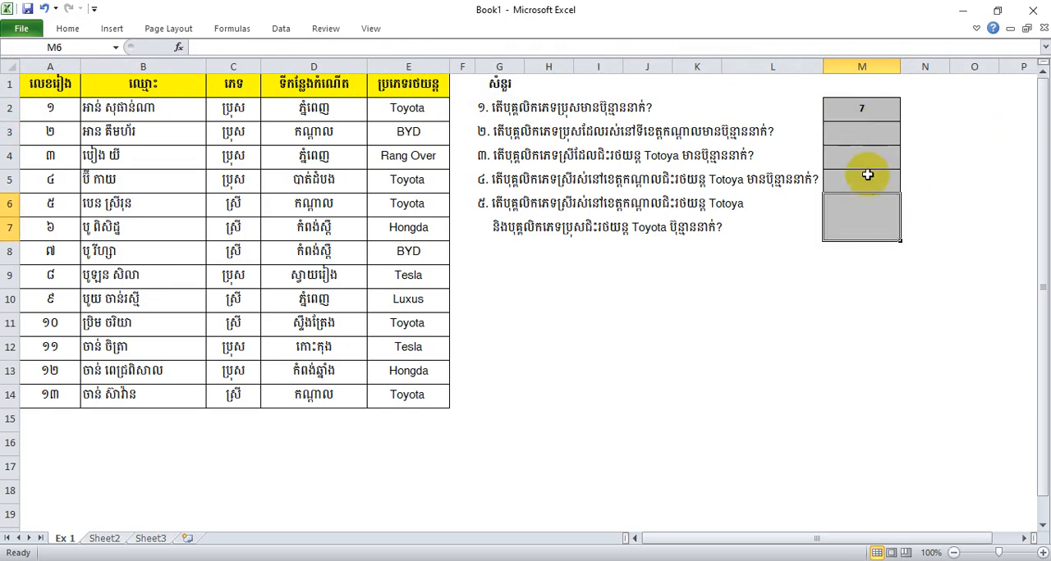
click(868, 173)
click(867, 136)
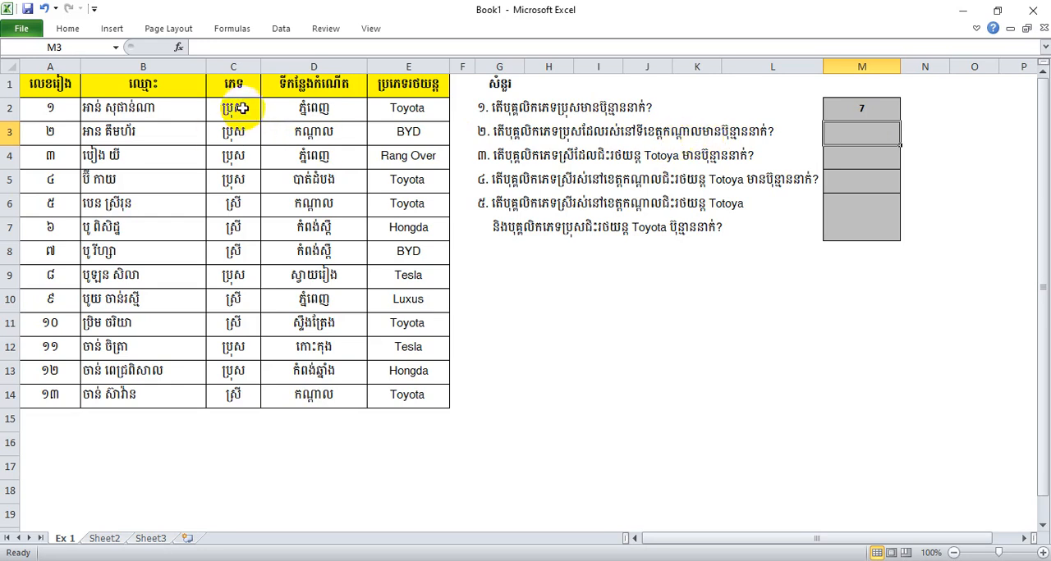
drag(242, 107, 251, 395)
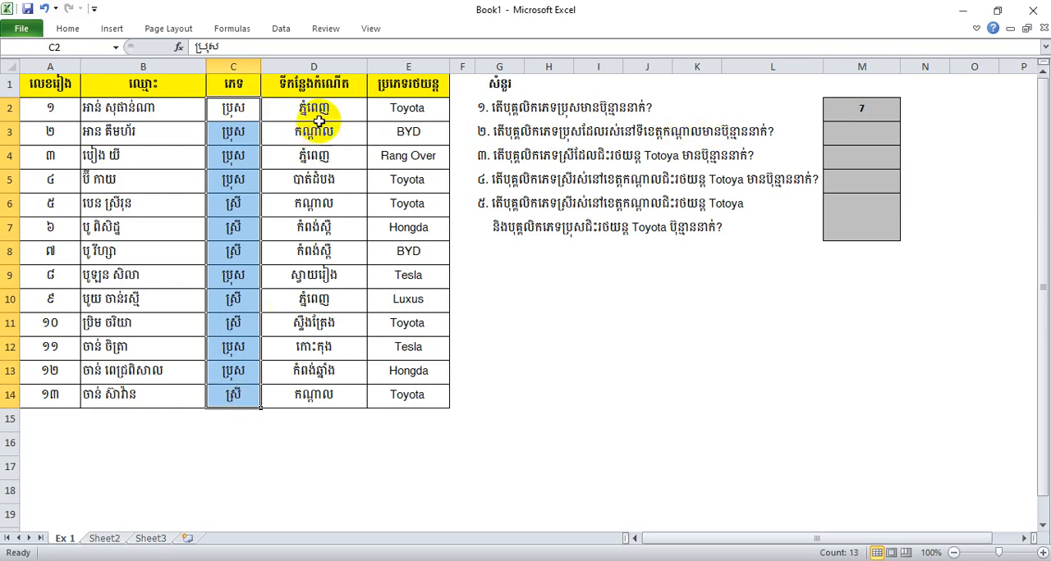
drag(320, 105, 320, 395)
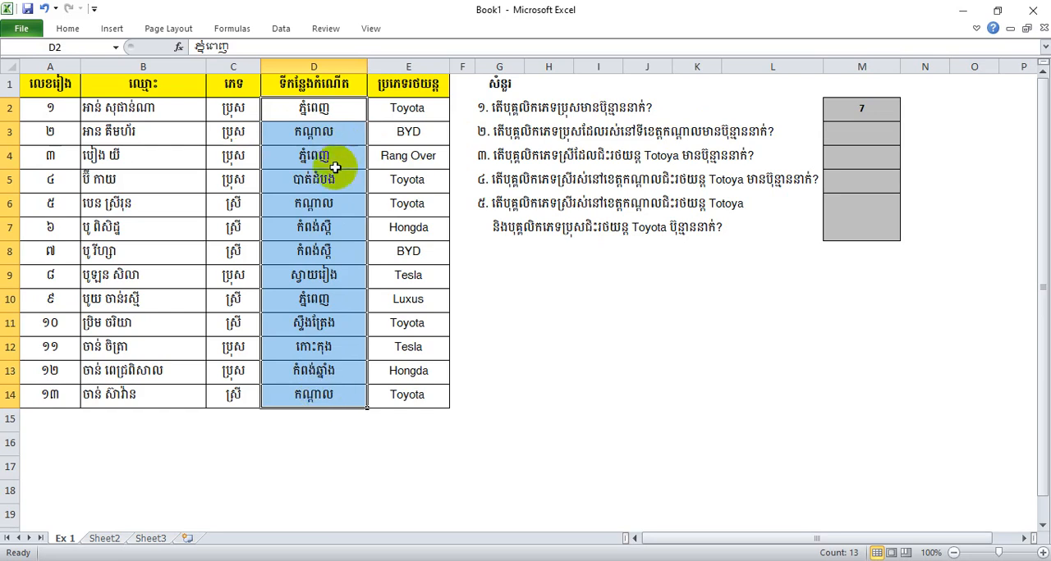
click(848, 111)
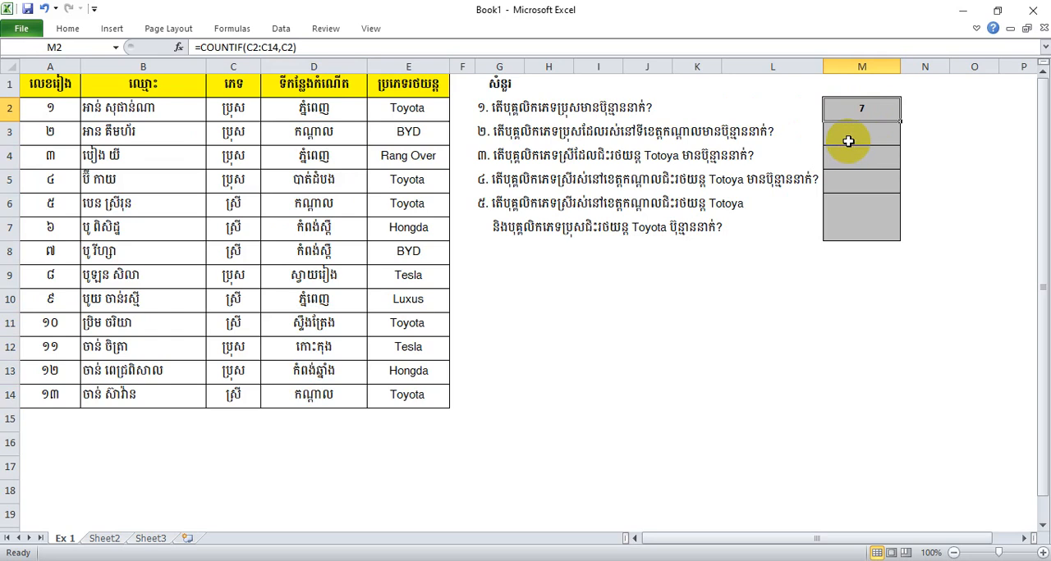
Count the male staff living in Kandal for question 2 by entering =COUNTIFS(C2:C14,C2,D2:D14,D3) in M3
click(848, 139)
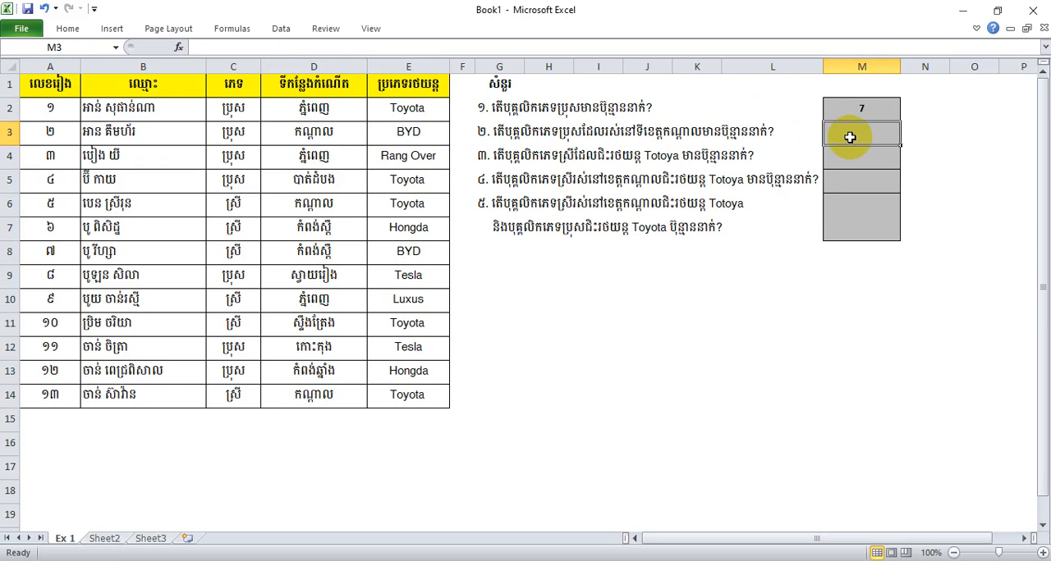
text(=)
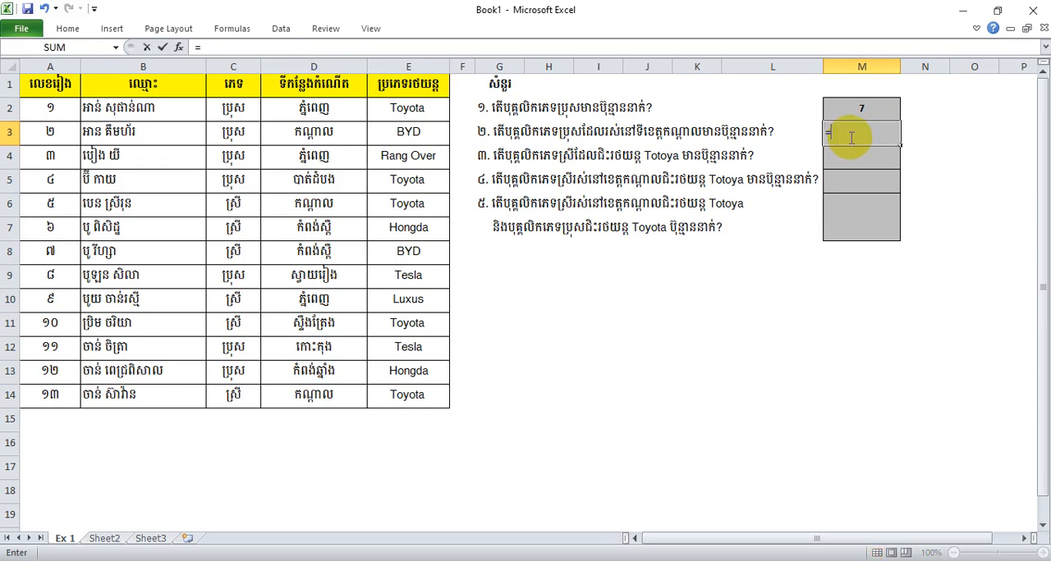
text(countif)
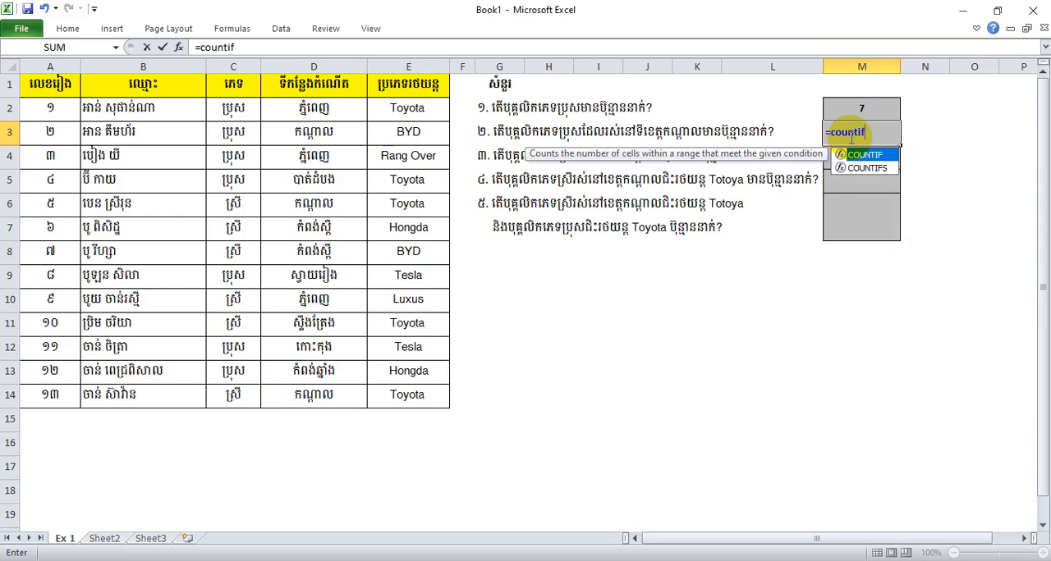
text(s)
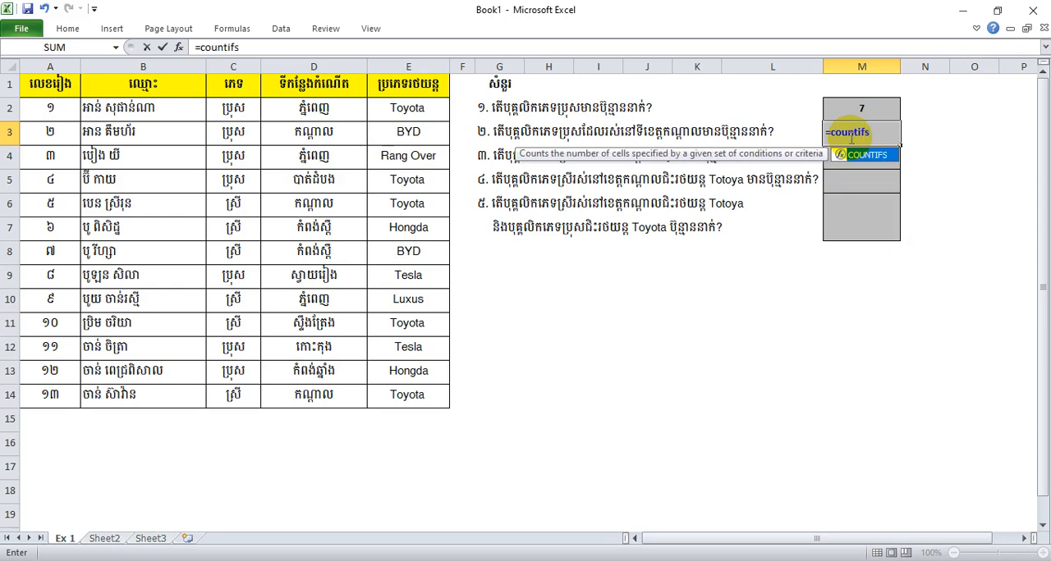
text(()
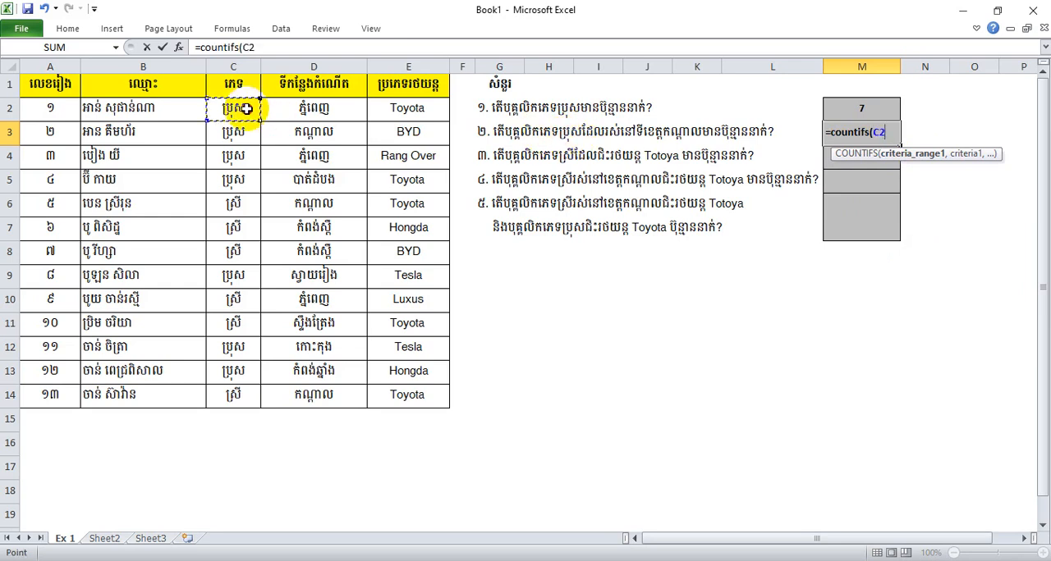
drag(246, 108, 238, 397)
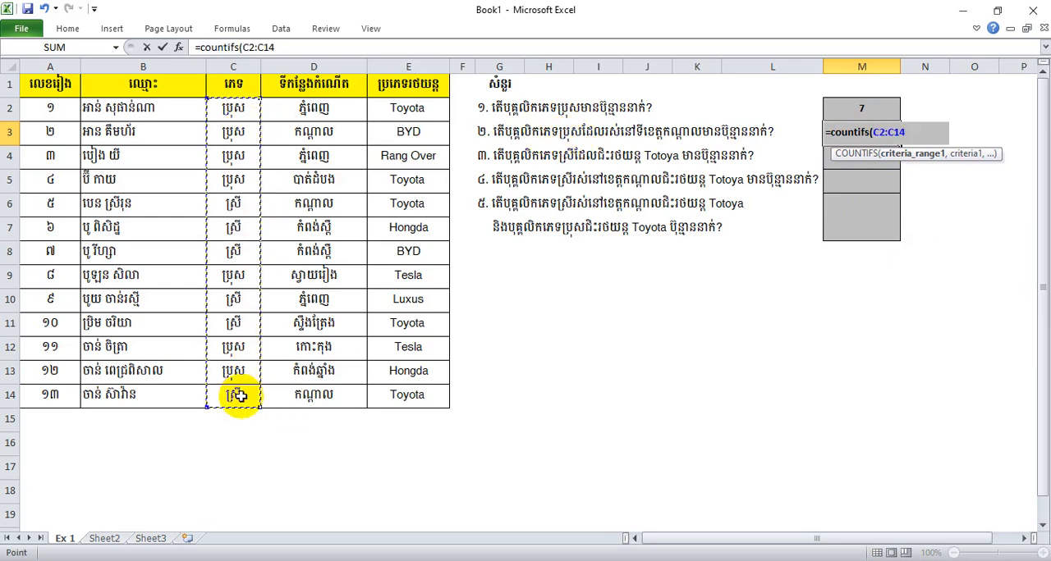
text(,)
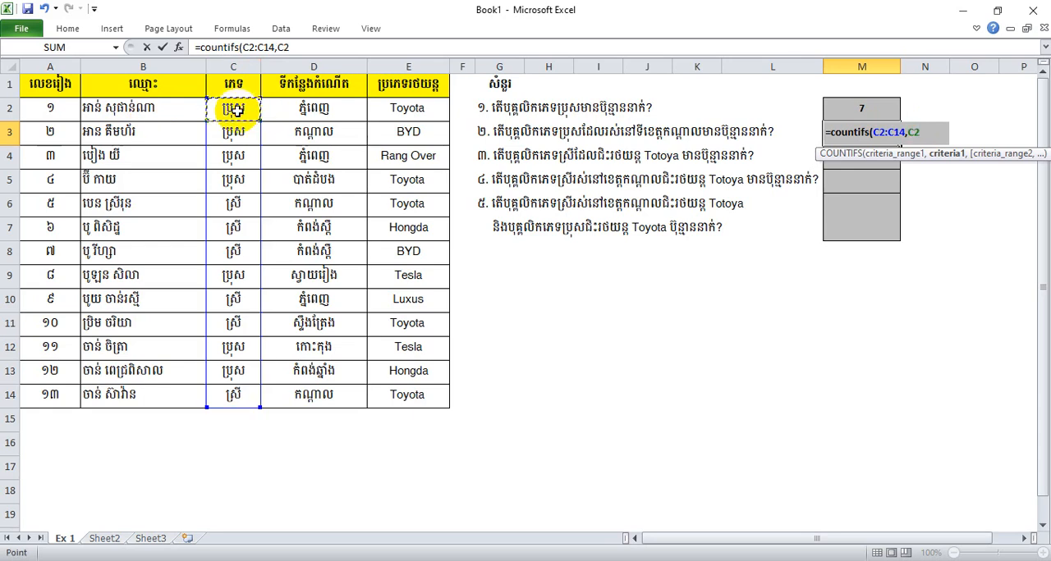
text(,)
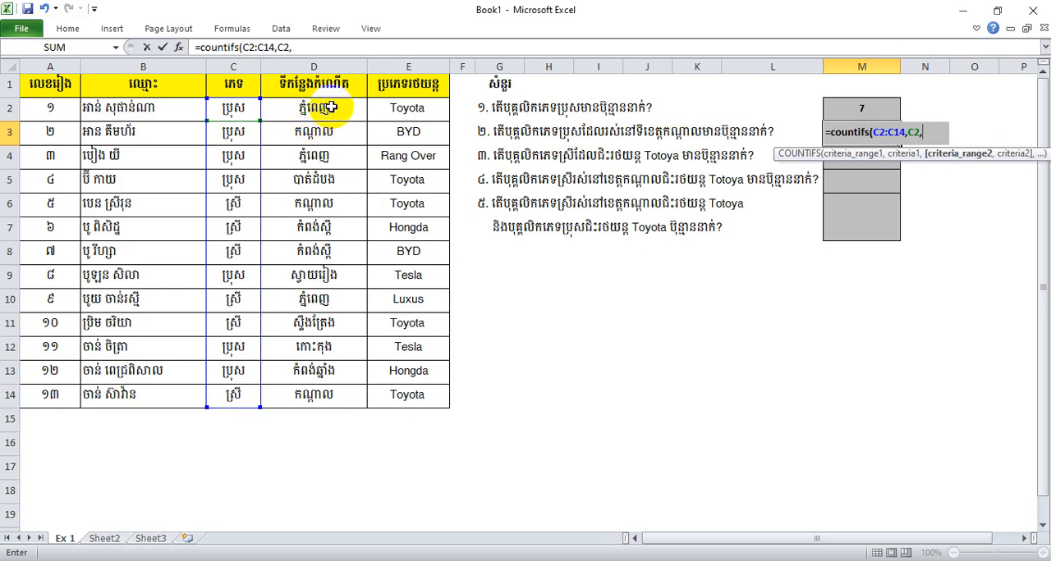
drag(327, 109, 340, 389)
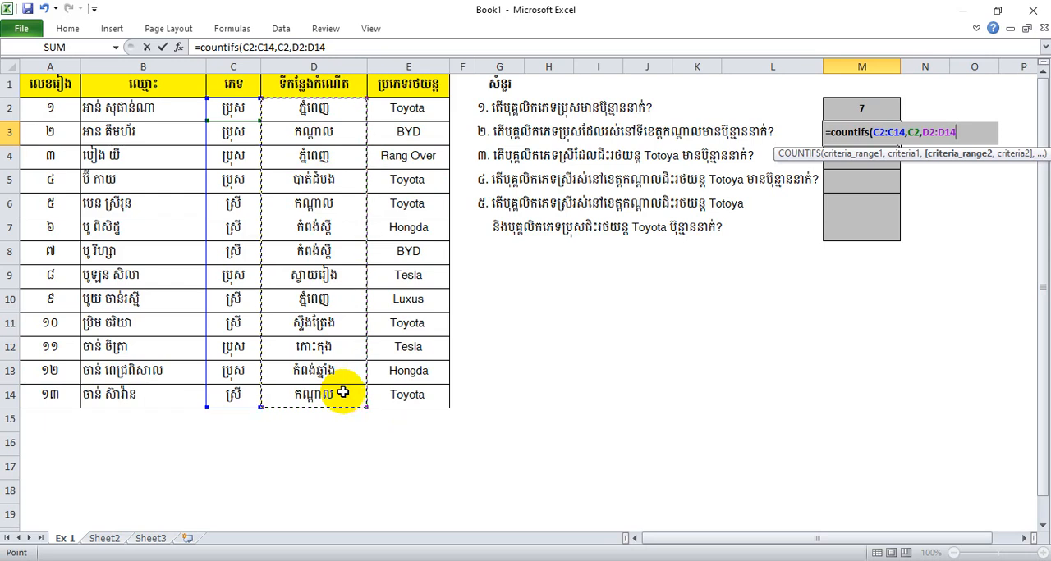
text(,)
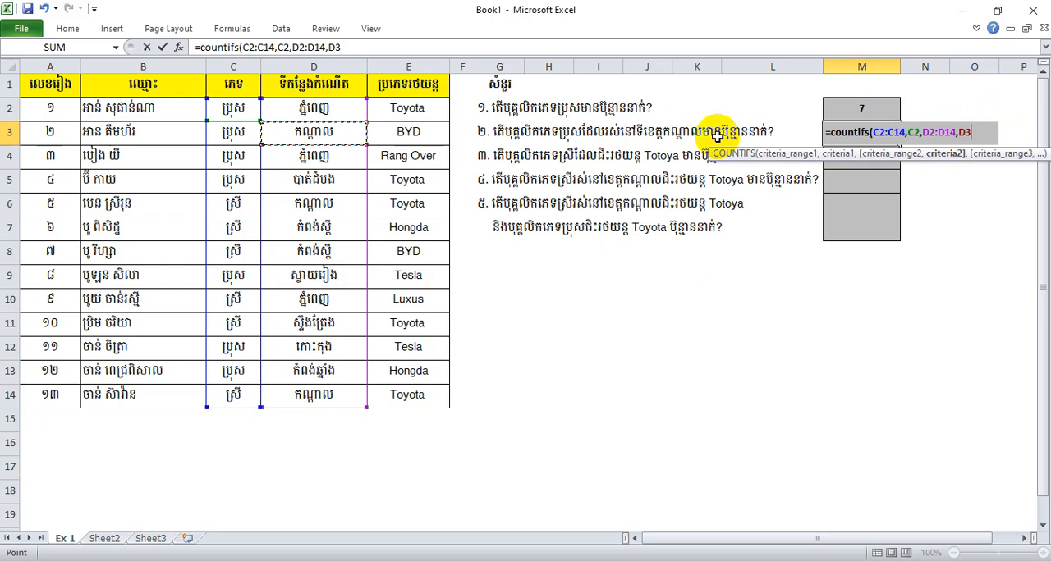
text())
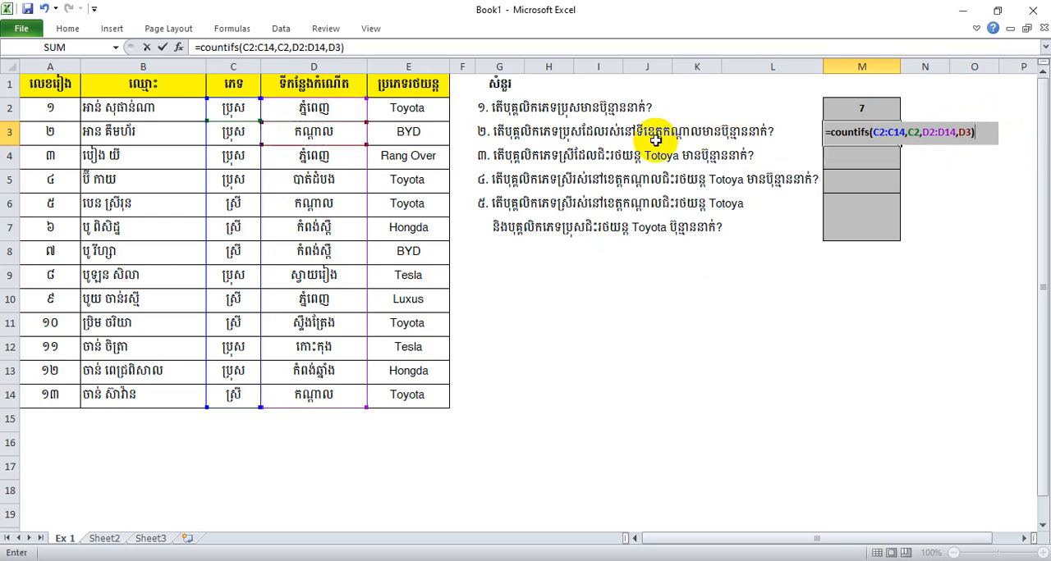
key(Return)
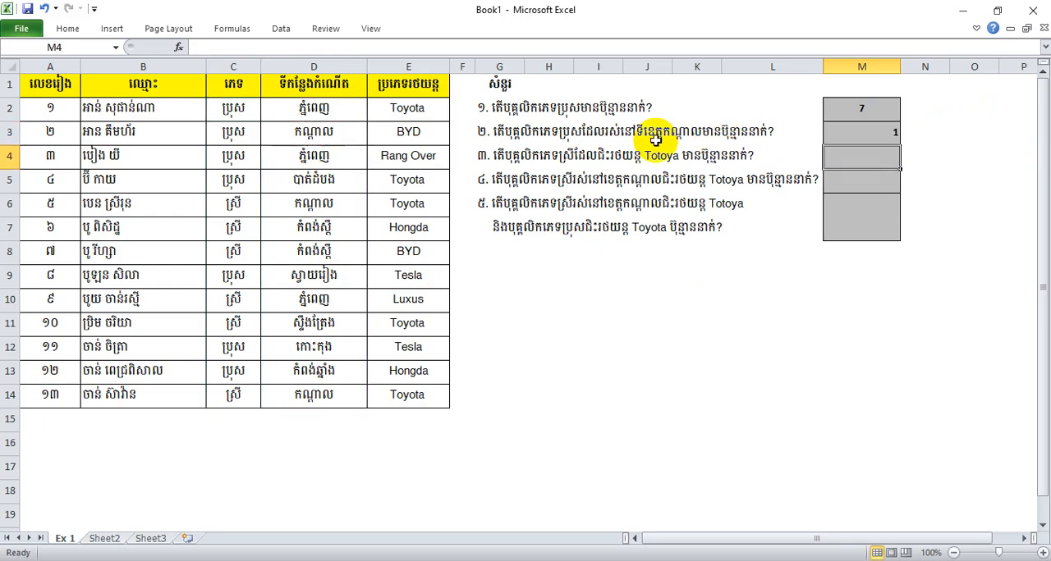
click(871, 134)
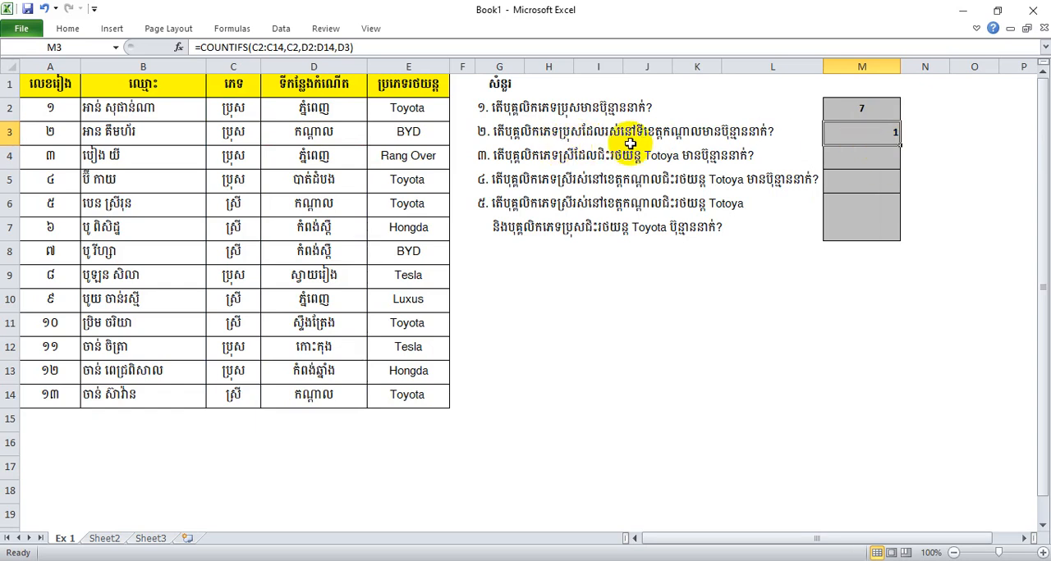
click(859, 104)
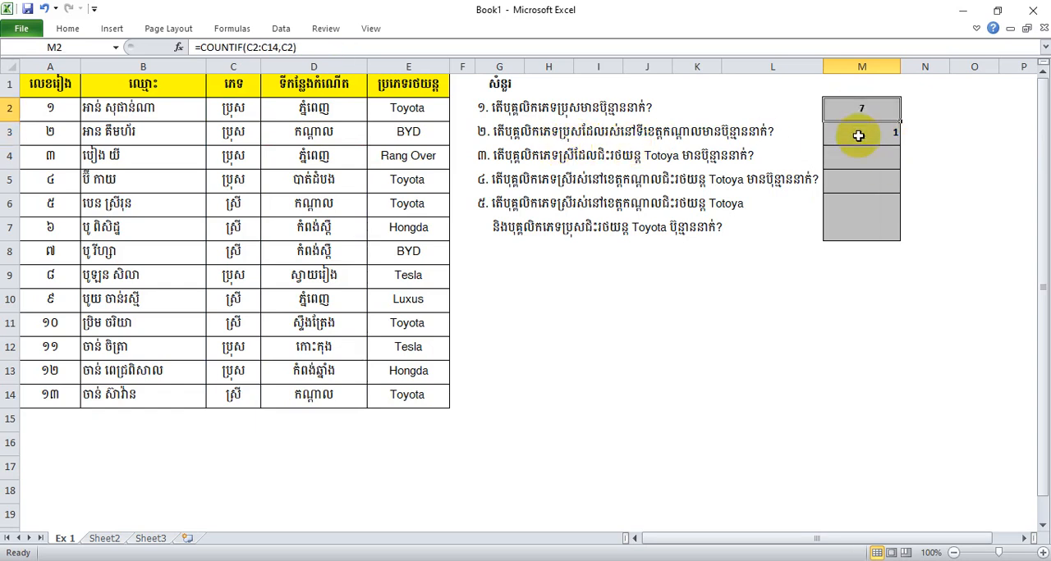
Check the question 2 count in M3 against the male entries in the gender column and the Kandal entries in the birthplace column
click(858, 134)
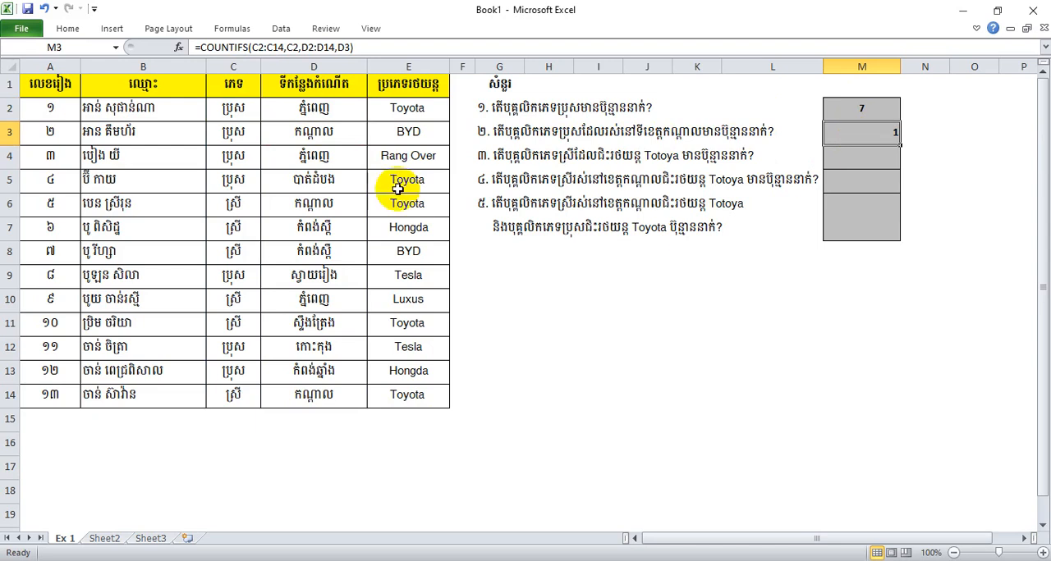
click(245, 110)
click(236, 156)
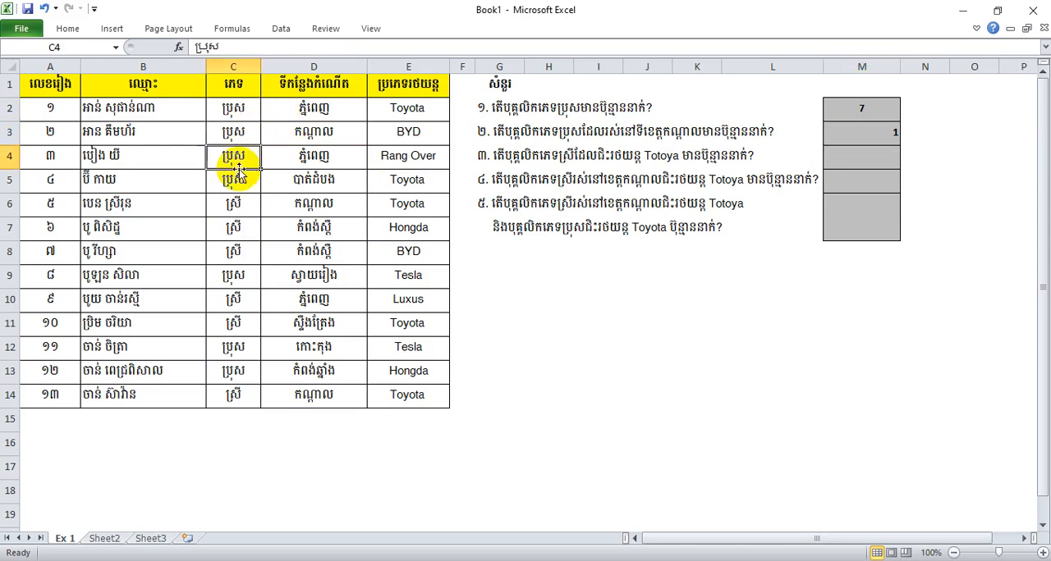
click(232, 180)
click(243, 136)
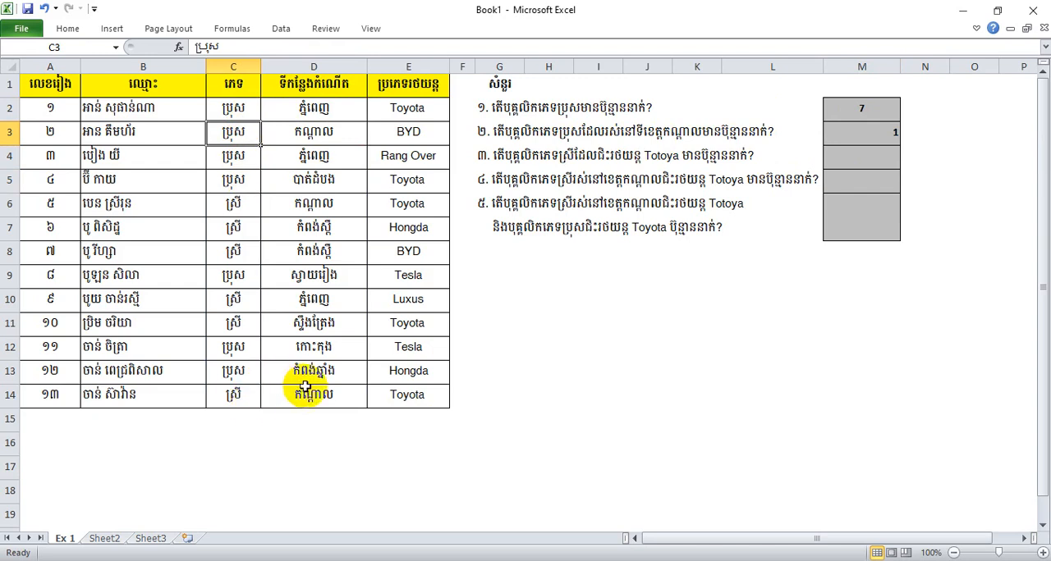
click(331, 136)
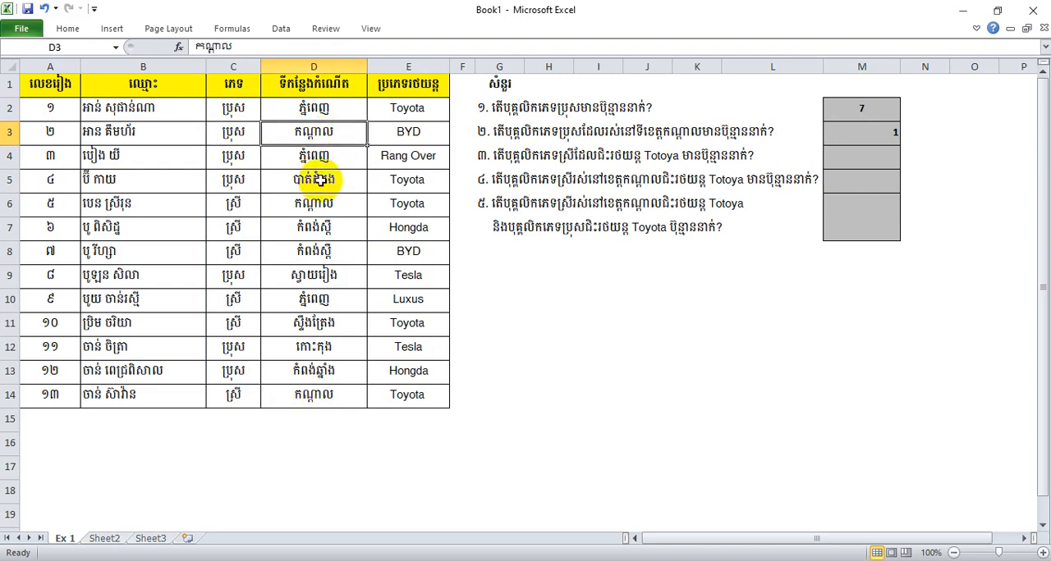
click(320, 203)
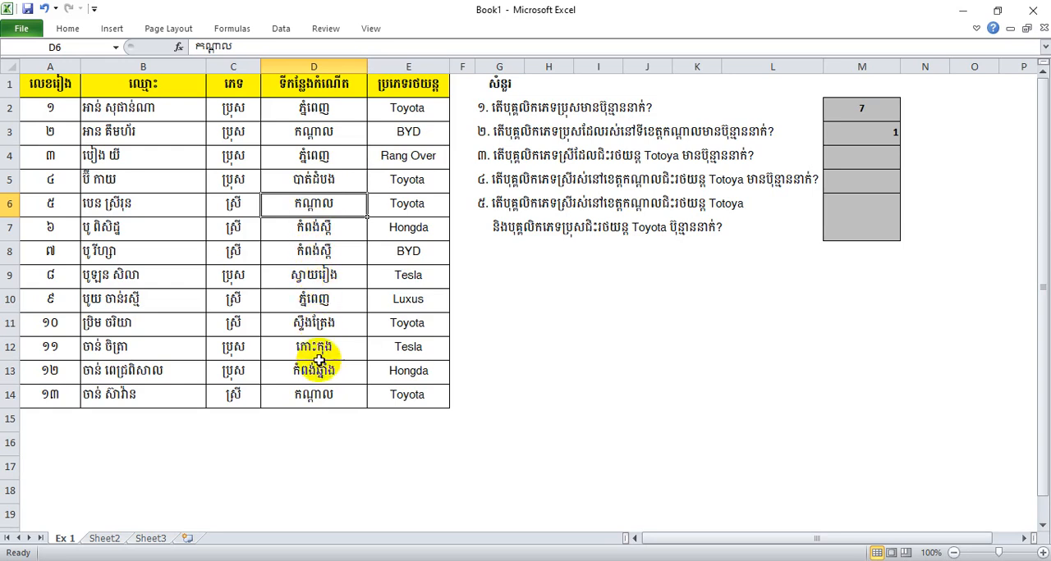
click(323, 394)
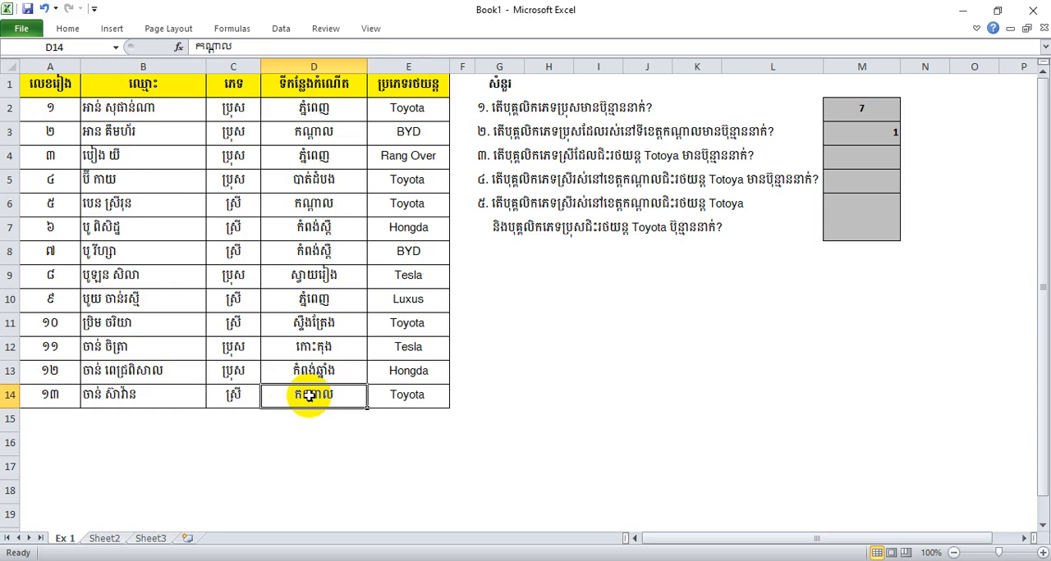
click(244, 227)
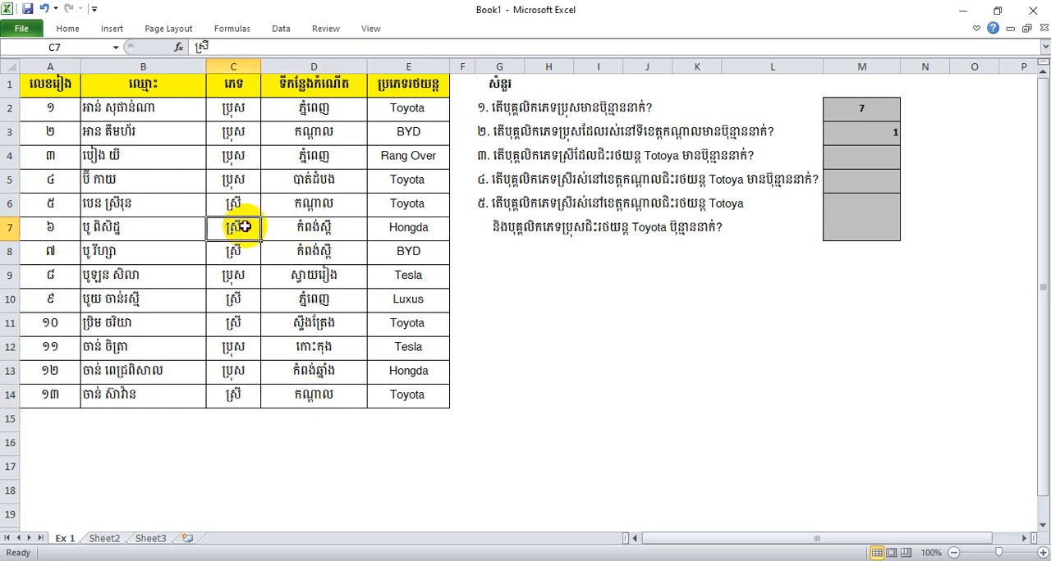
click(237, 394)
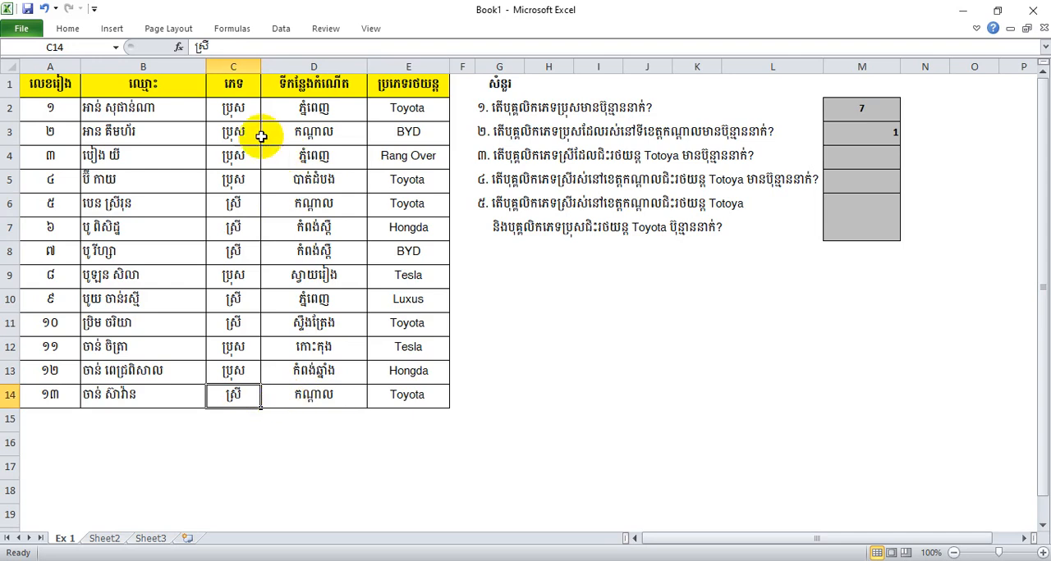
click(238, 105)
Center the question 2 answer horizontally in cell M3
click(876, 134)
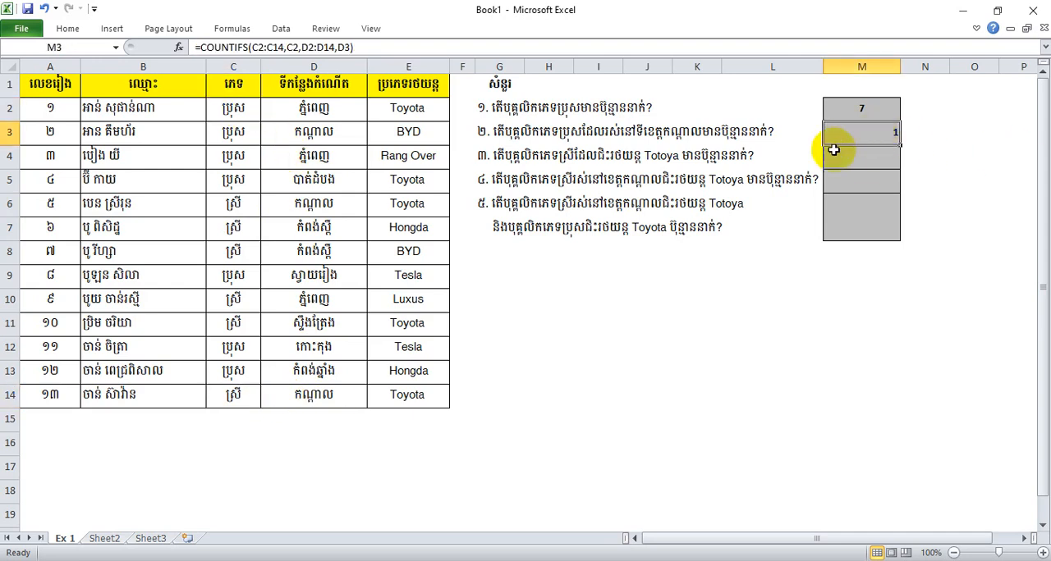
click(78, 23)
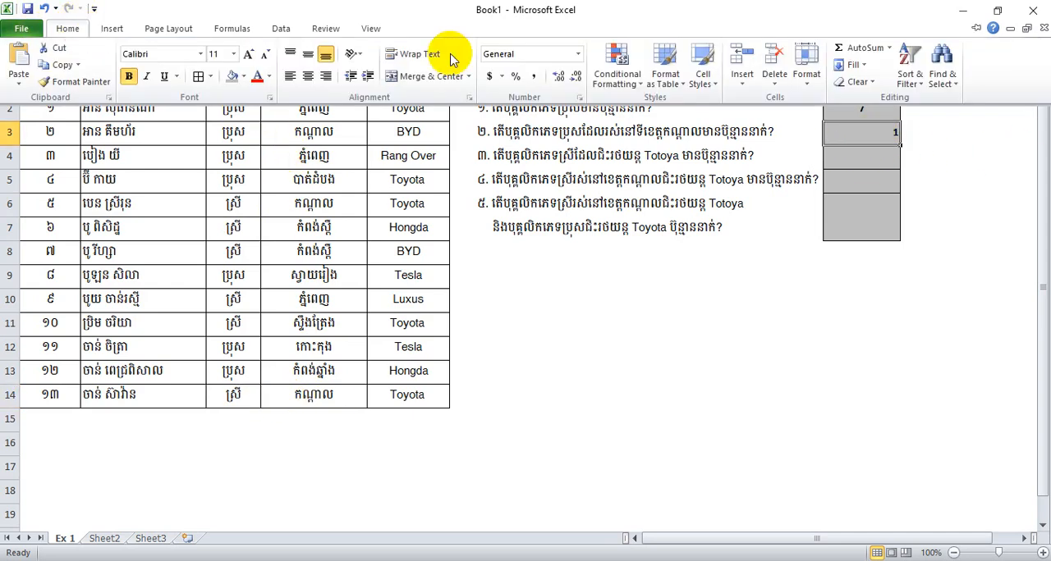
click(308, 76)
click(915, 271)
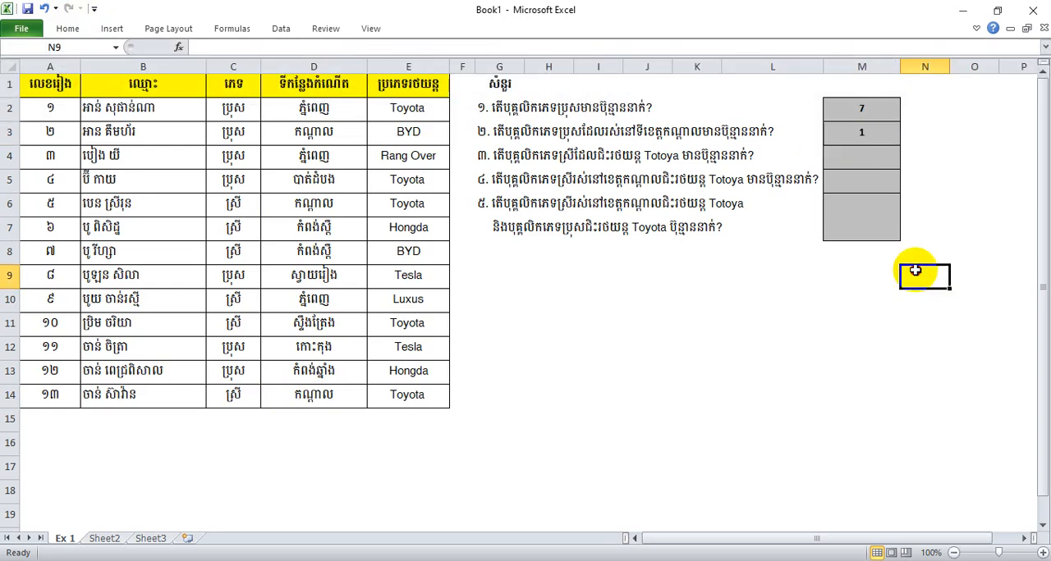
Count the female staff driving a Toyota for question 3 by entering =COUNTIFS(C2:C14,C8,E2:E14,E2) in M4
click(864, 159)
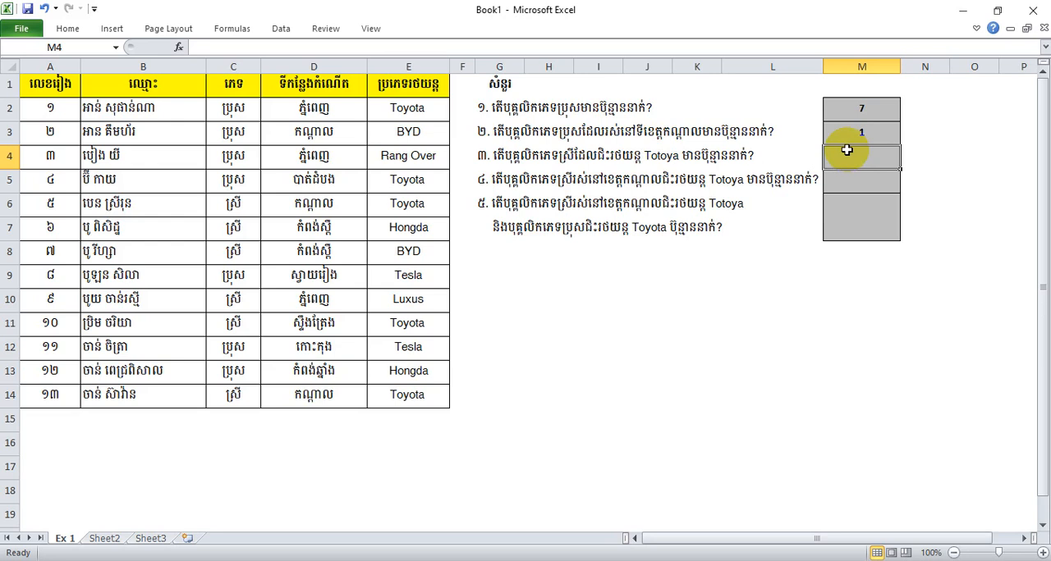
text(=countif)
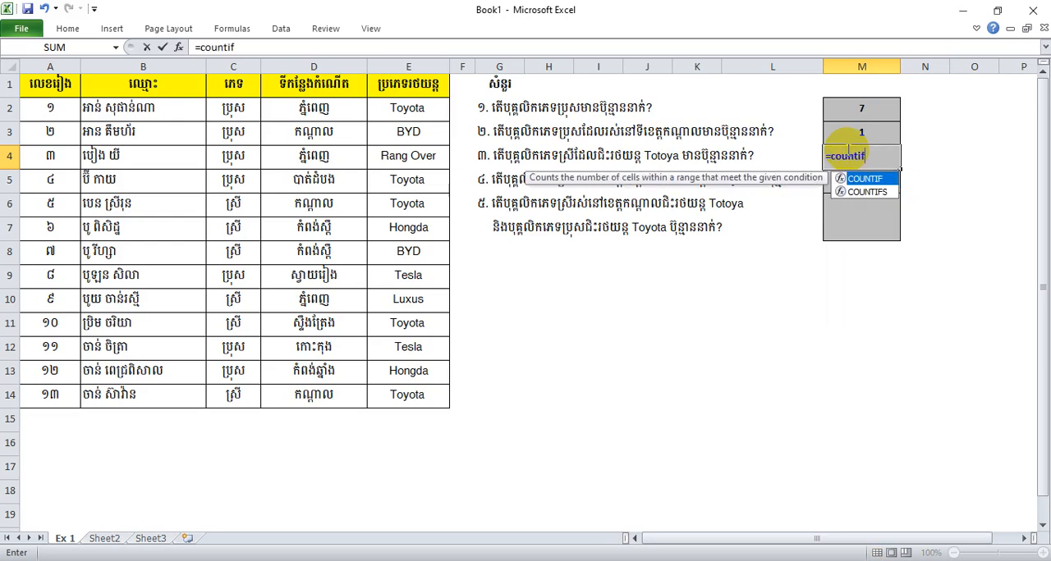
text(s()
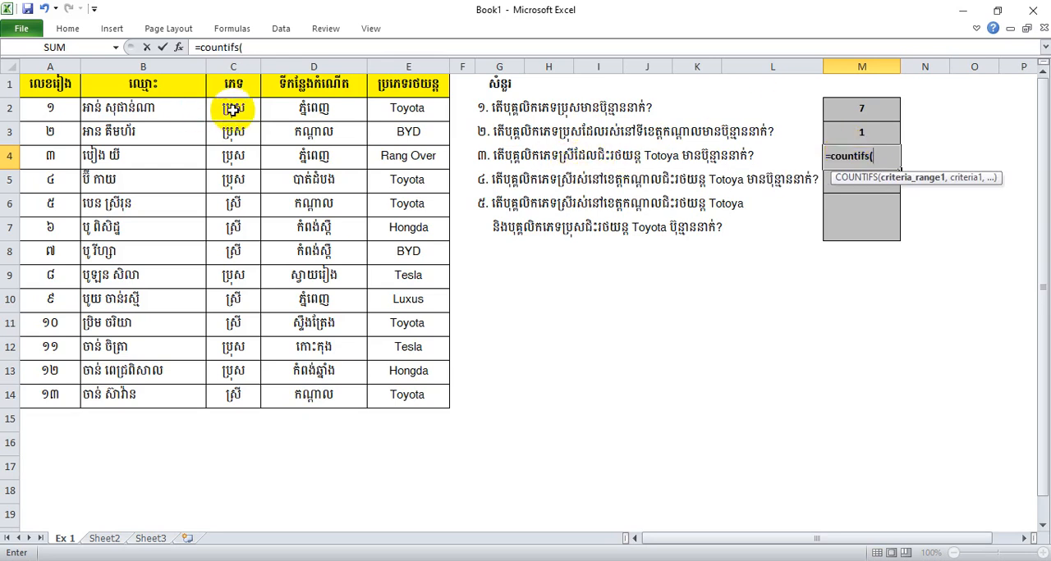
drag(230, 107, 259, 396)
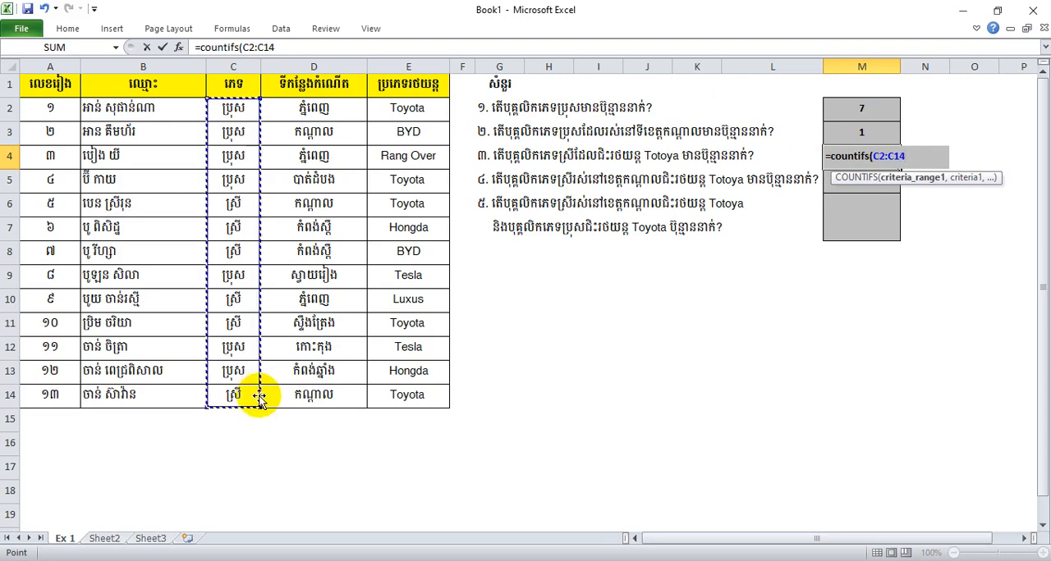
text(,)
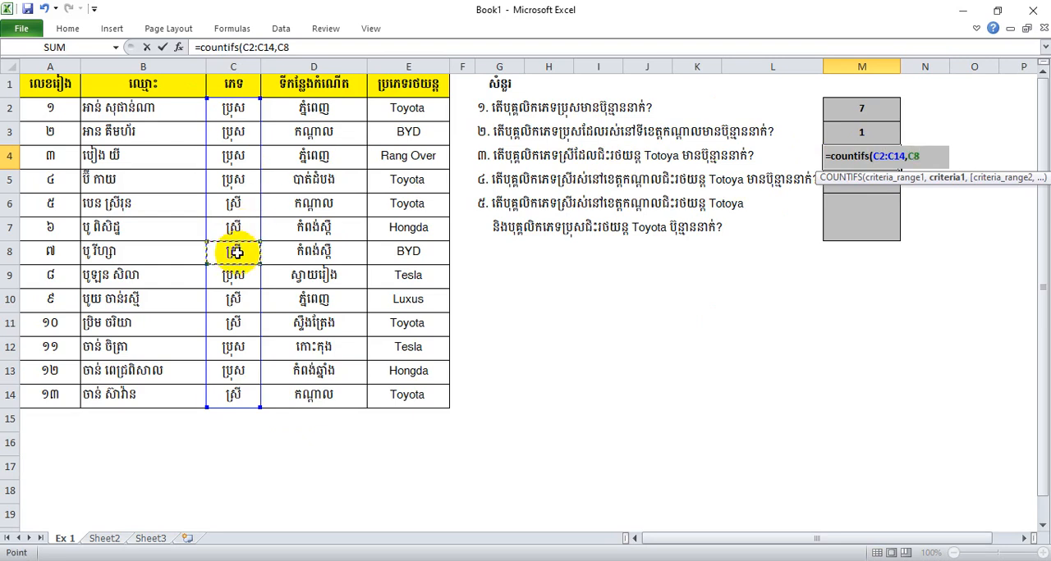
text(,)
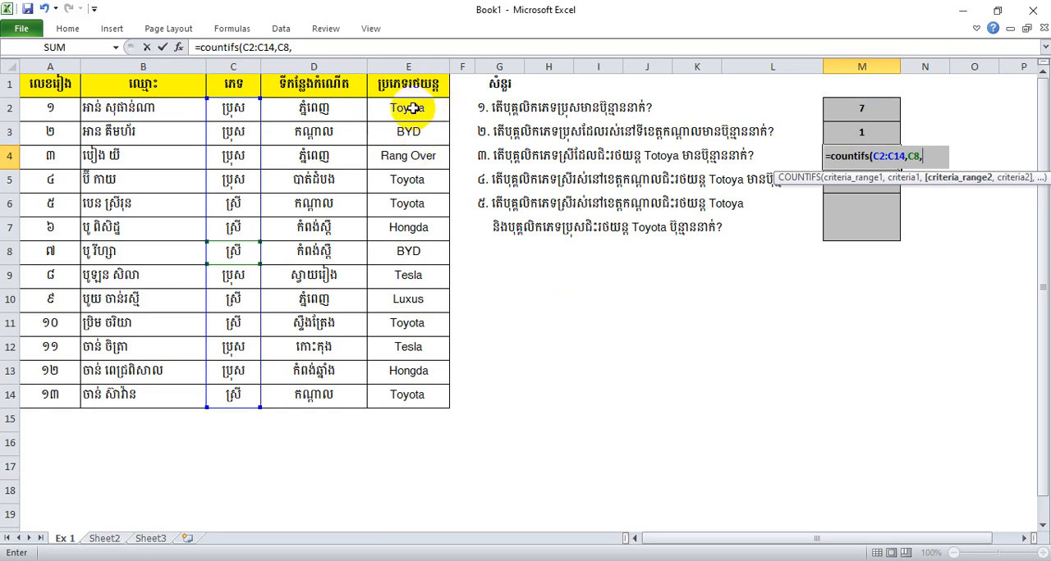
drag(408, 108, 421, 394)
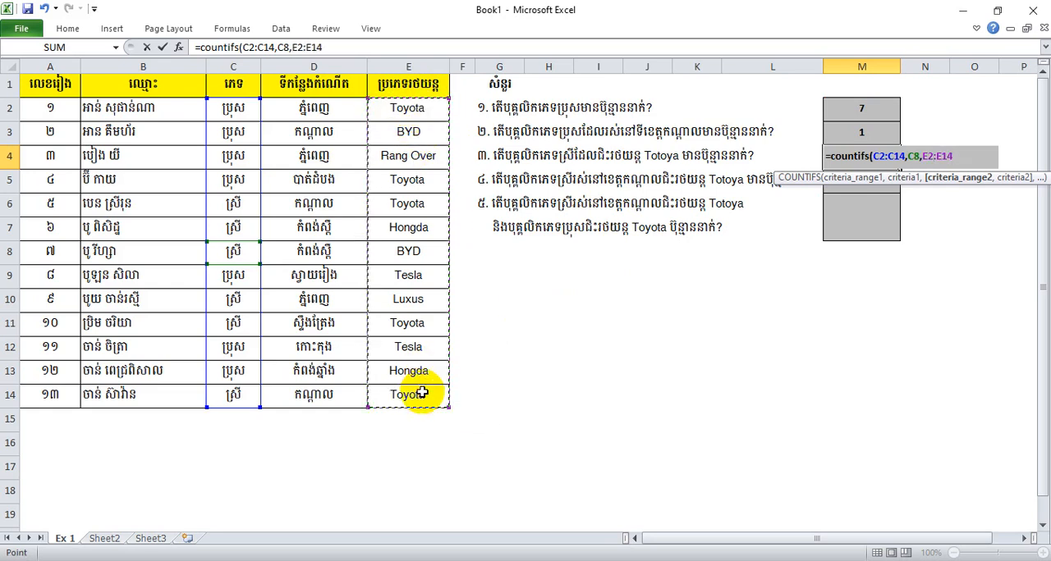
text(,)
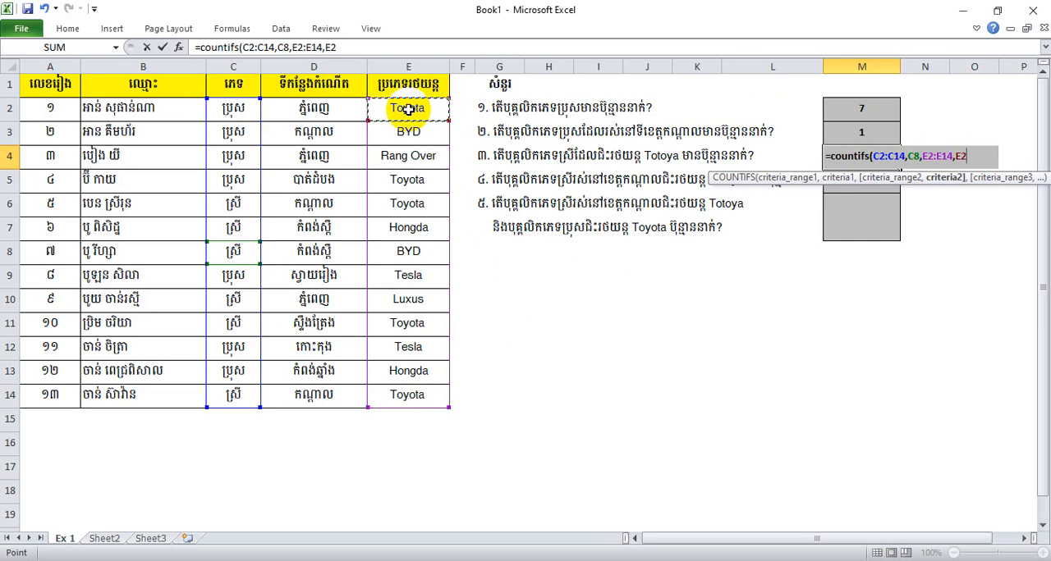
text())
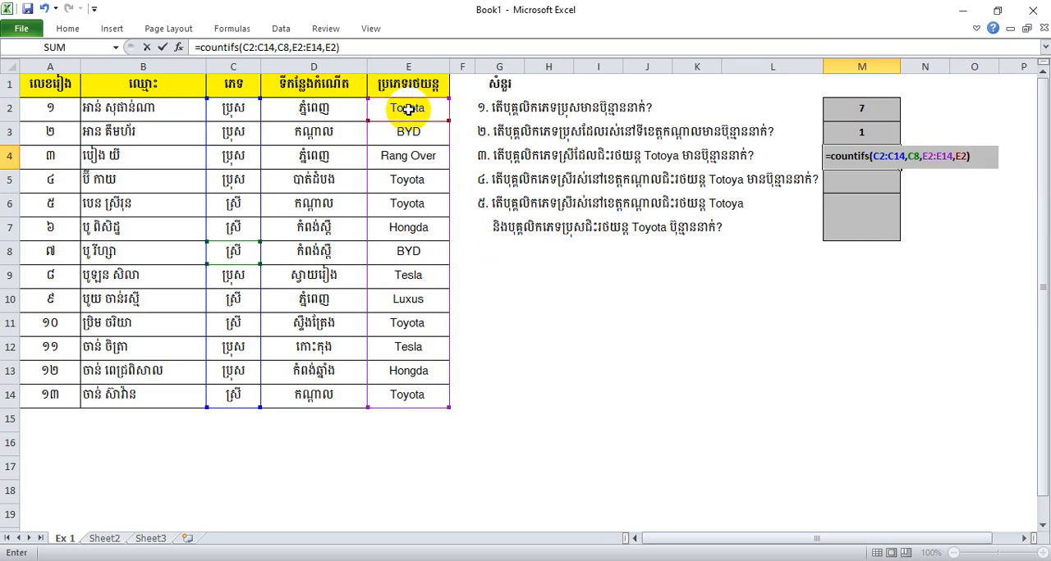
key(Return)
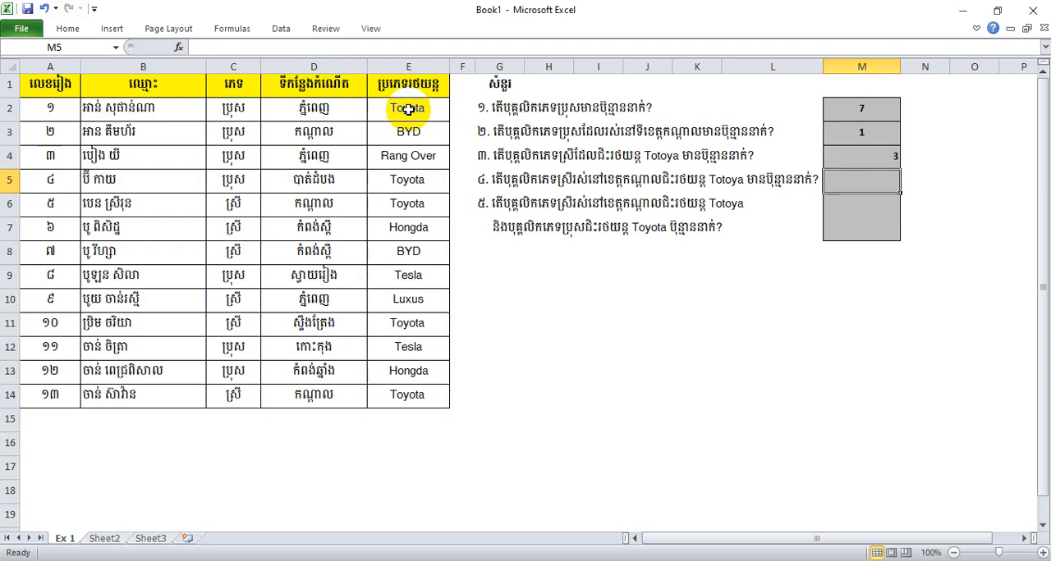
Check the question 3 count in M4 against the Toyota entries of the female staff in the car type column
click(839, 157)
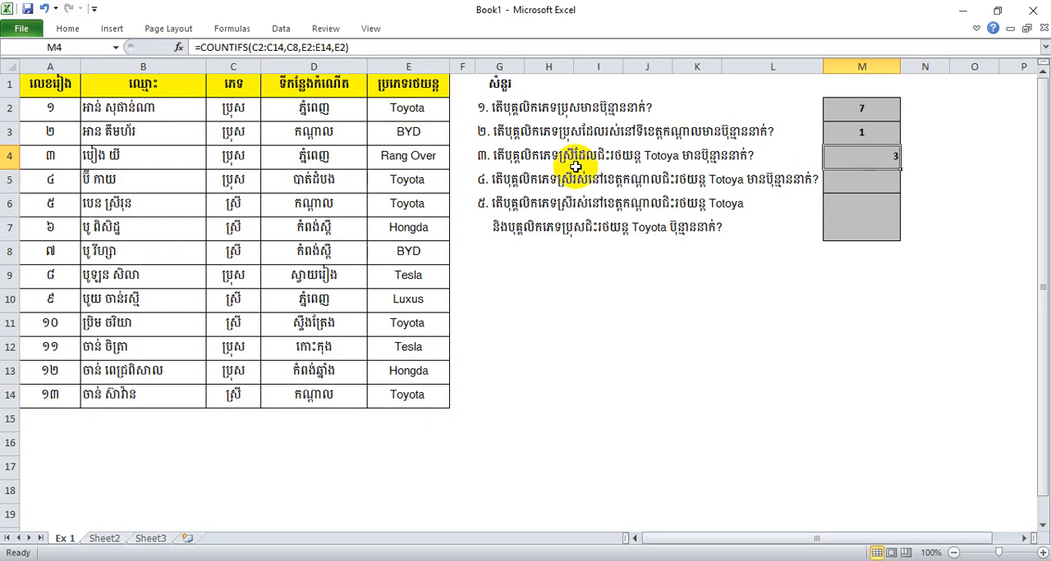
click(873, 180)
click(878, 155)
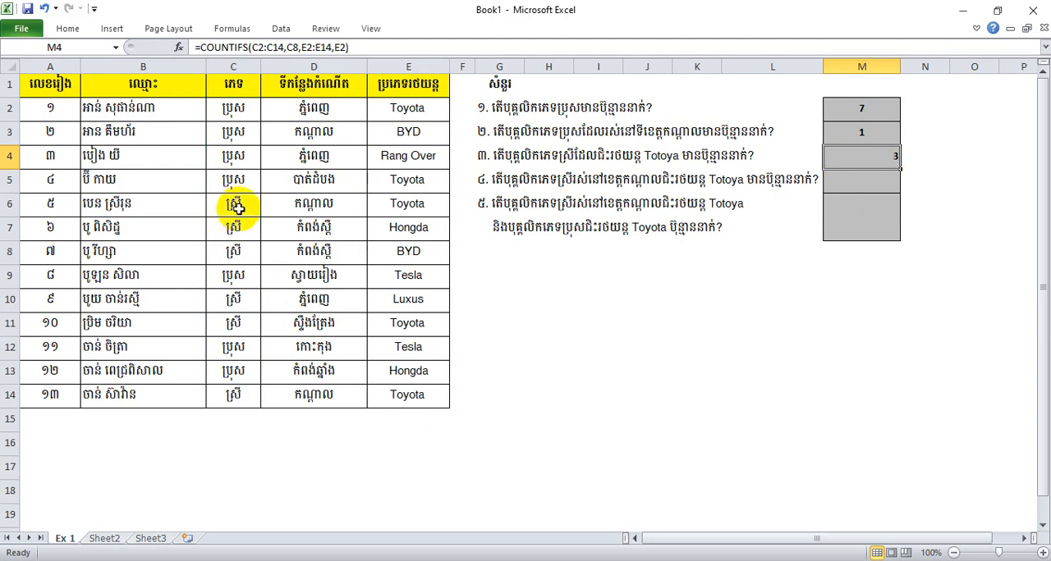
click(417, 201)
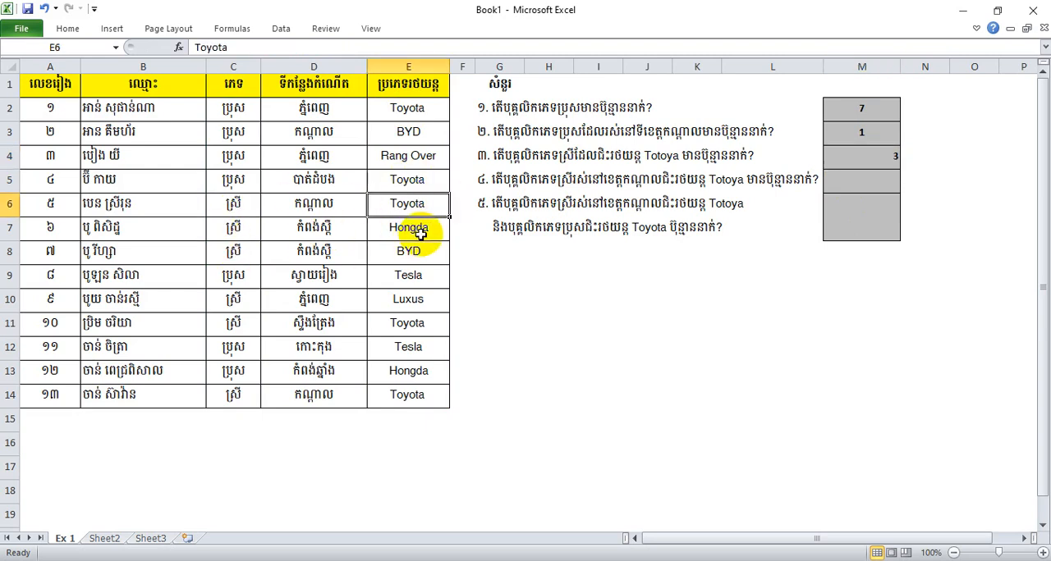
click(411, 324)
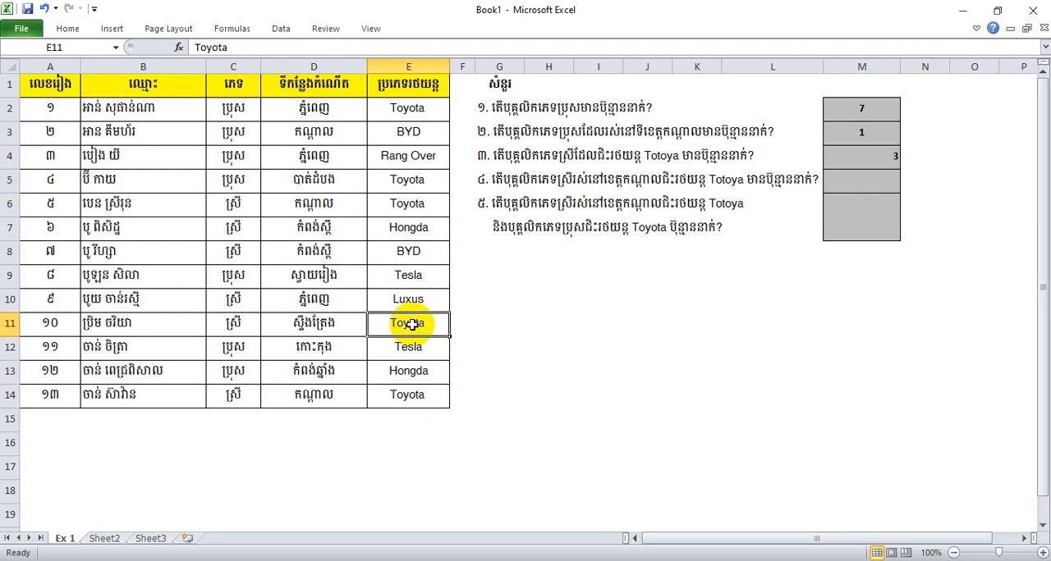
click(390, 397)
click(863, 160)
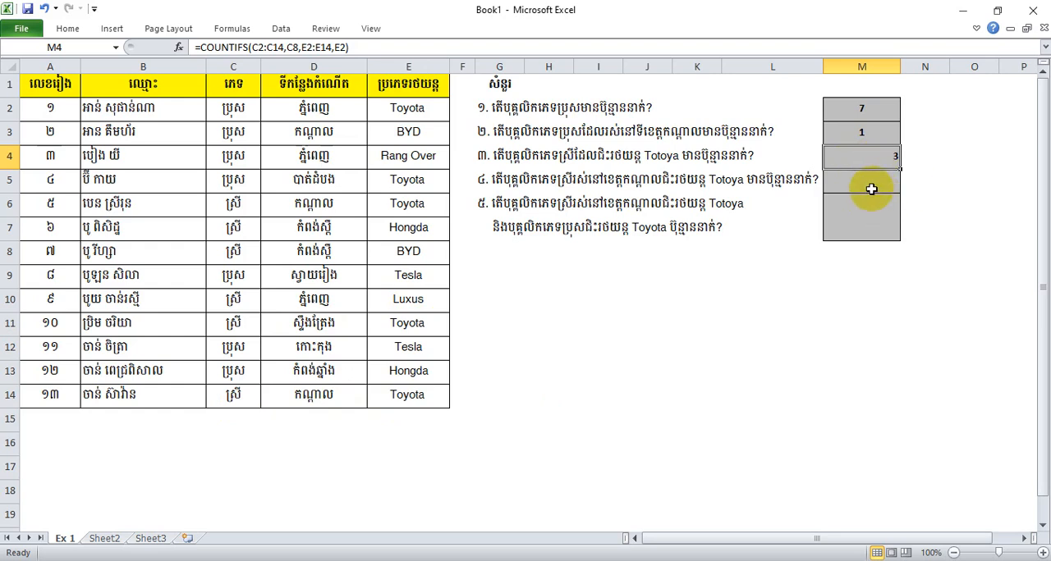
click(870, 188)
click(862, 156)
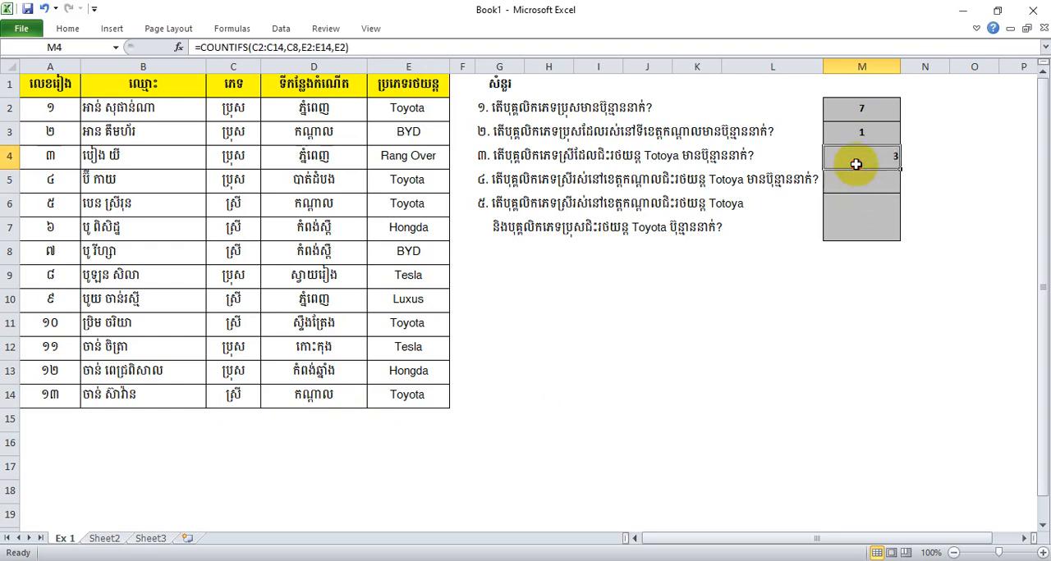
click(861, 205)
Center the question 3 answer horizontally in cell M4
click(858, 163)
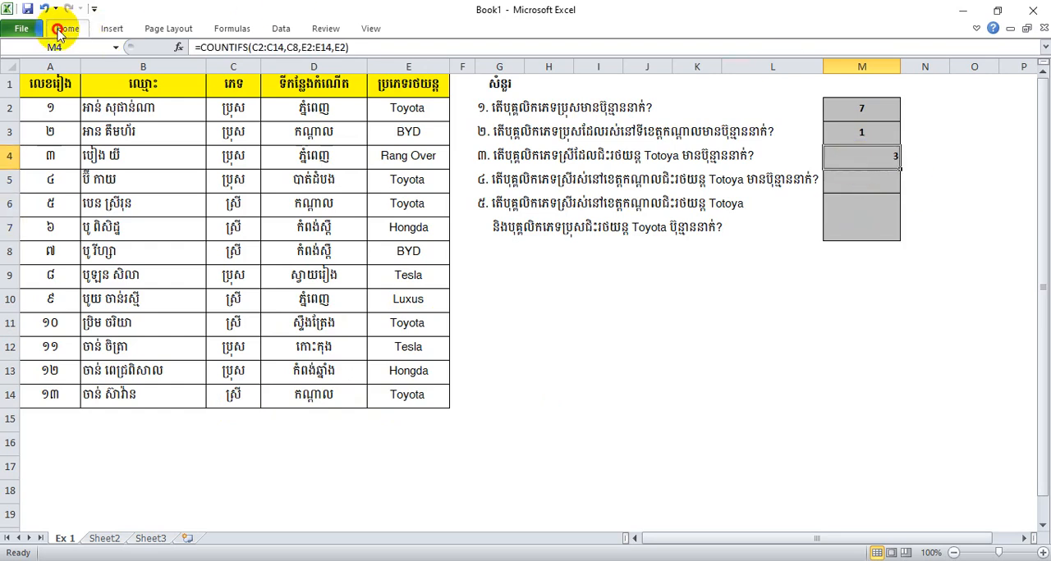
click(69, 27)
click(308, 76)
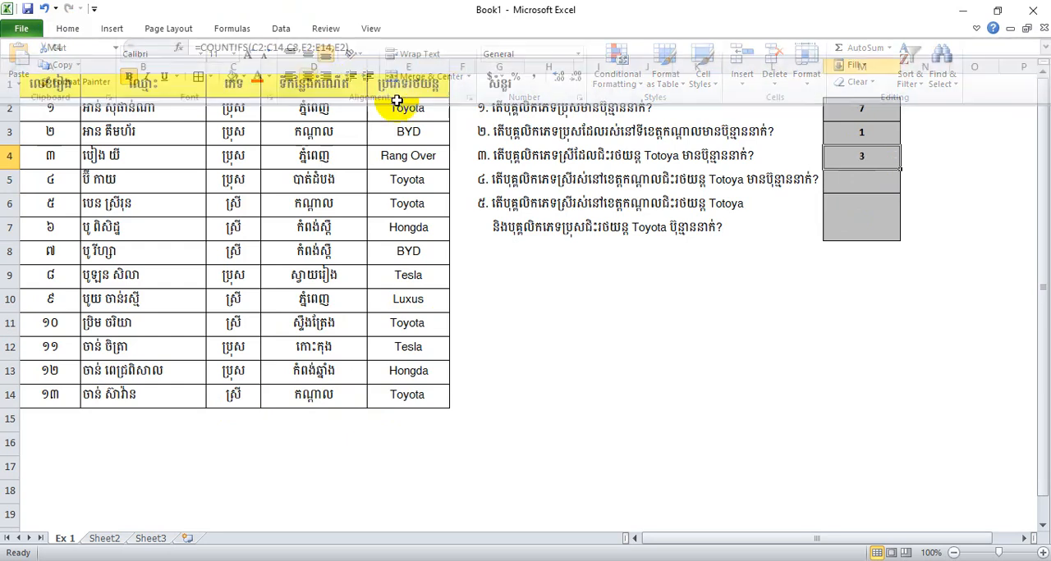
click(858, 211)
Review the finished formulas in M2 to M4 and read the wording of questions 4 and 5
click(851, 159)
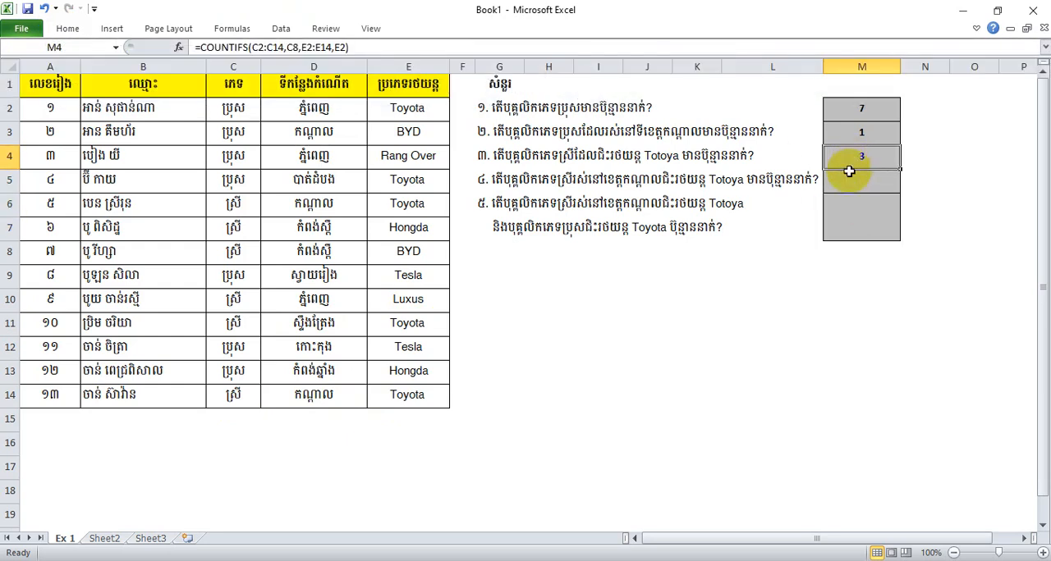
click(851, 176)
click(856, 154)
click(853, 131)
click(848, 108)
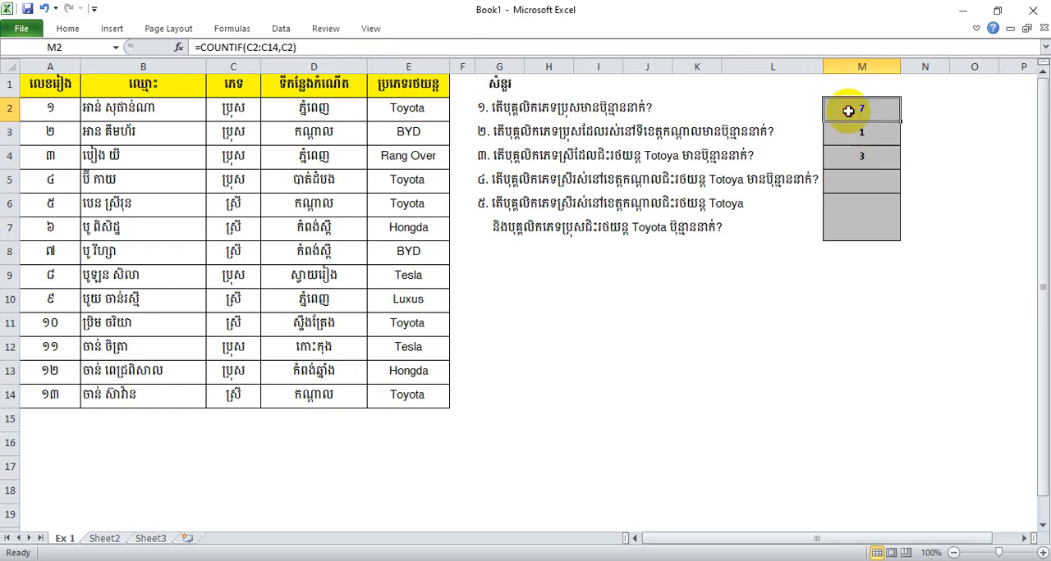
click(856, 157)
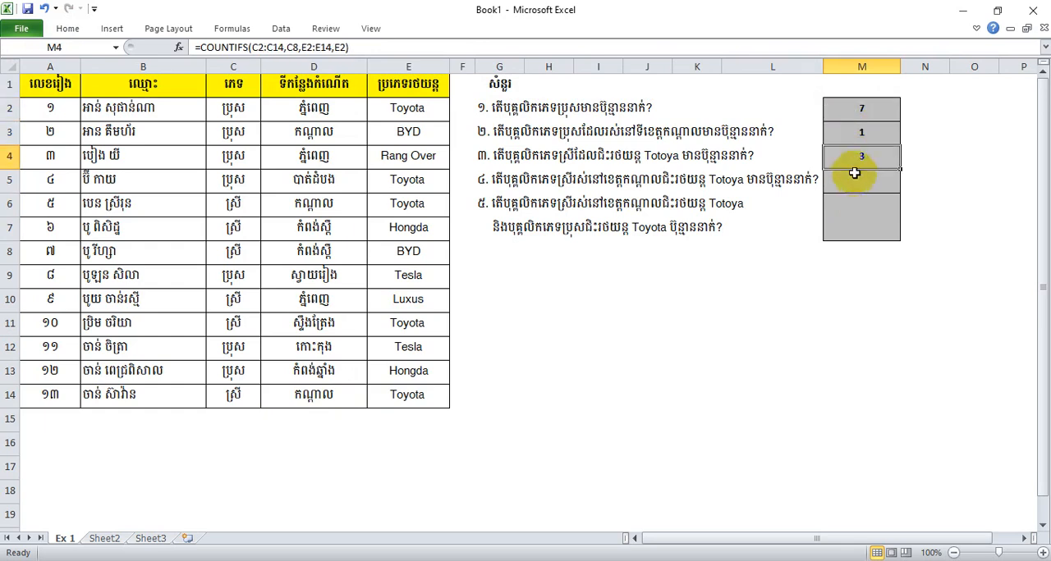
click(492, 181)
click(484, 205)
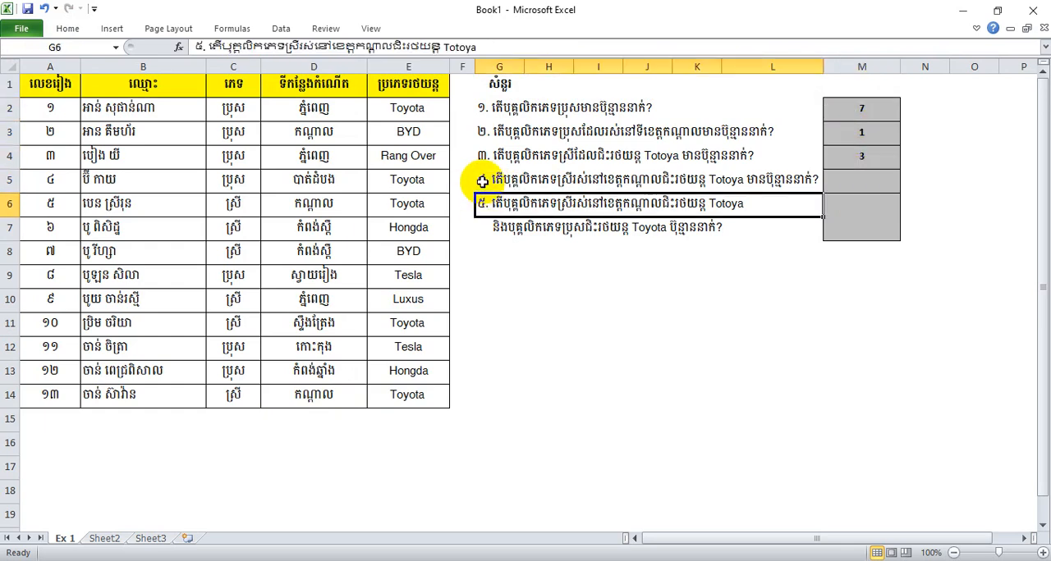
click(482, 179)
click(485, 202)
click(483, 179)
click(483, 203)
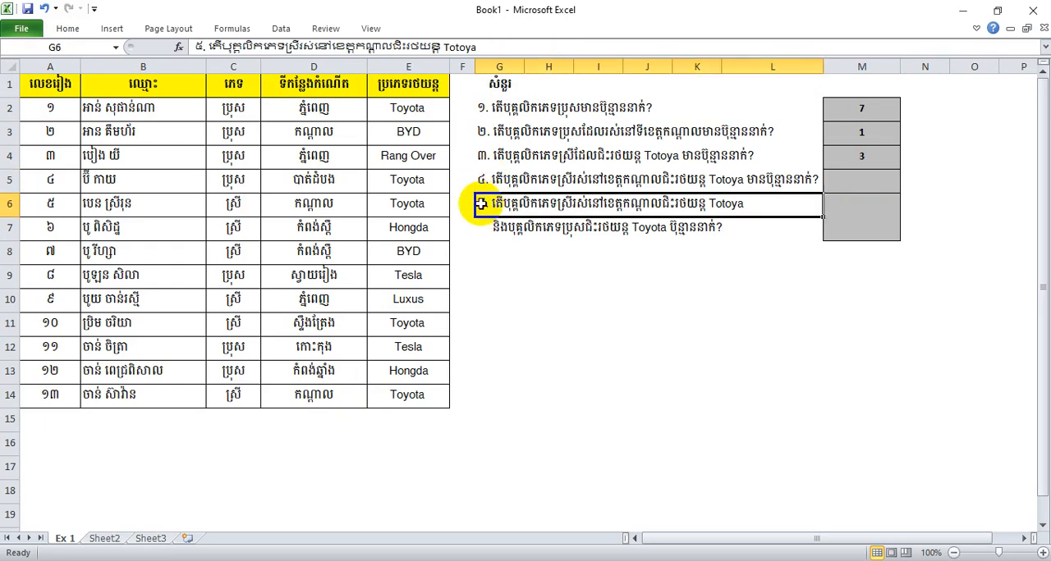
click(482, 179)
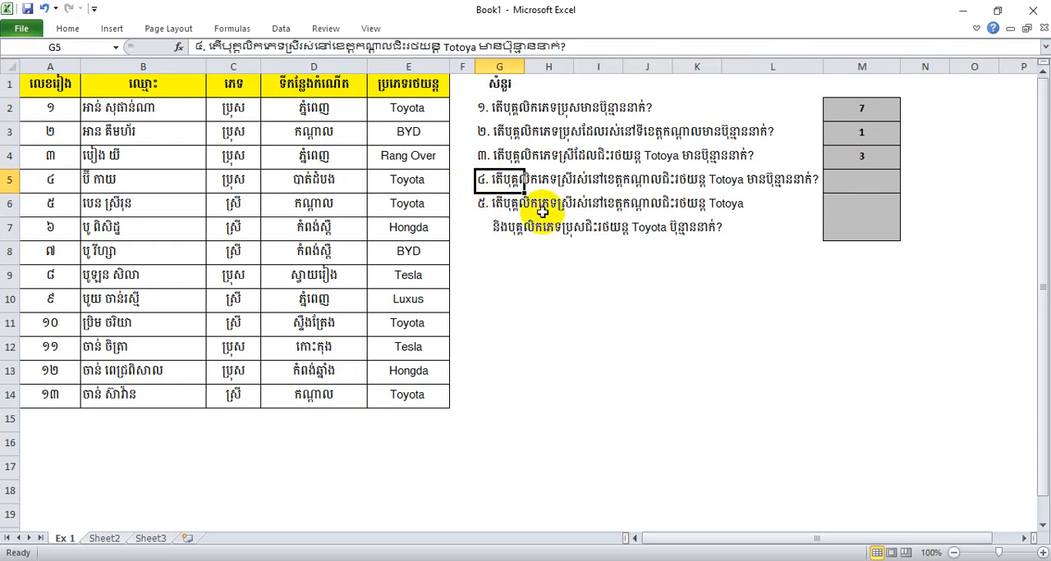
click(515, 247)
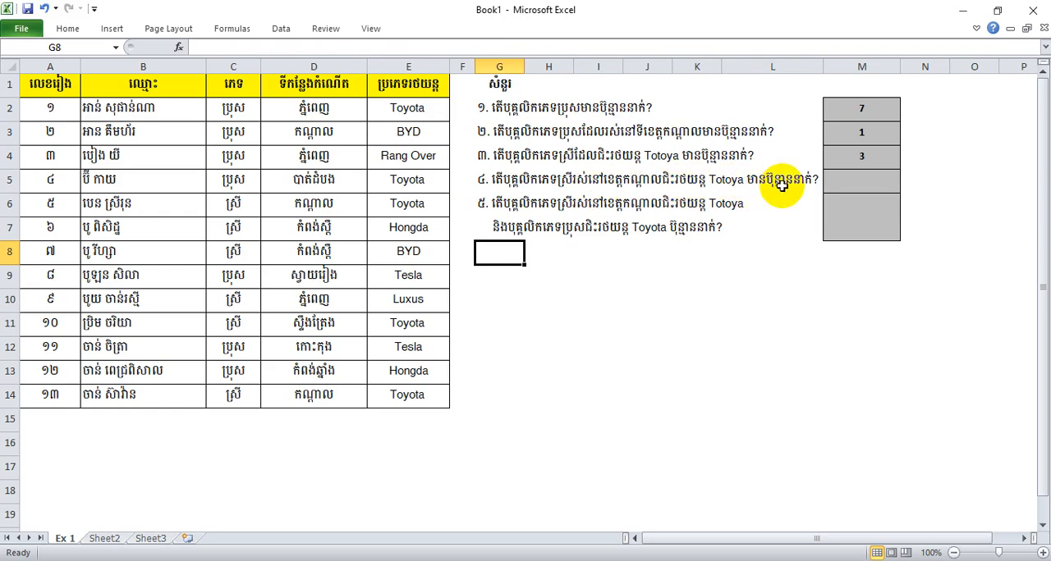
click(856, 184)
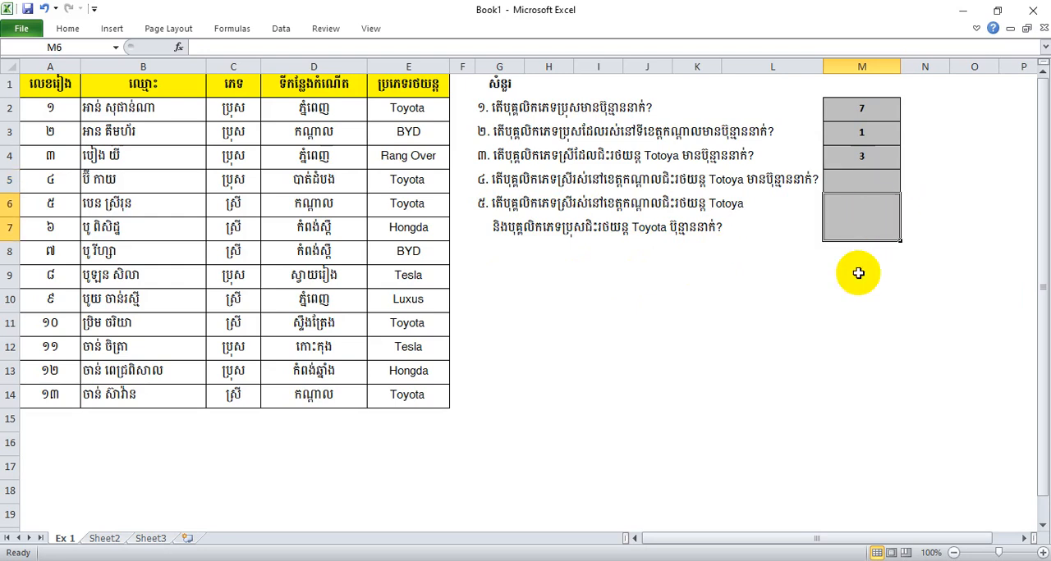
click(854, 297)
click(858, 220)
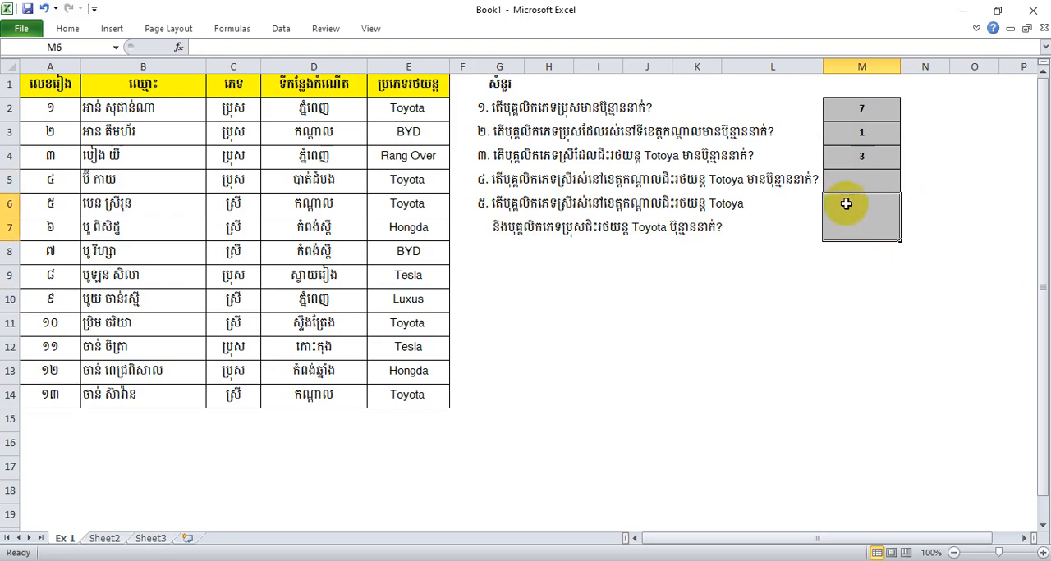
click(841, 180)
click(854, 213)
click(851, 183)
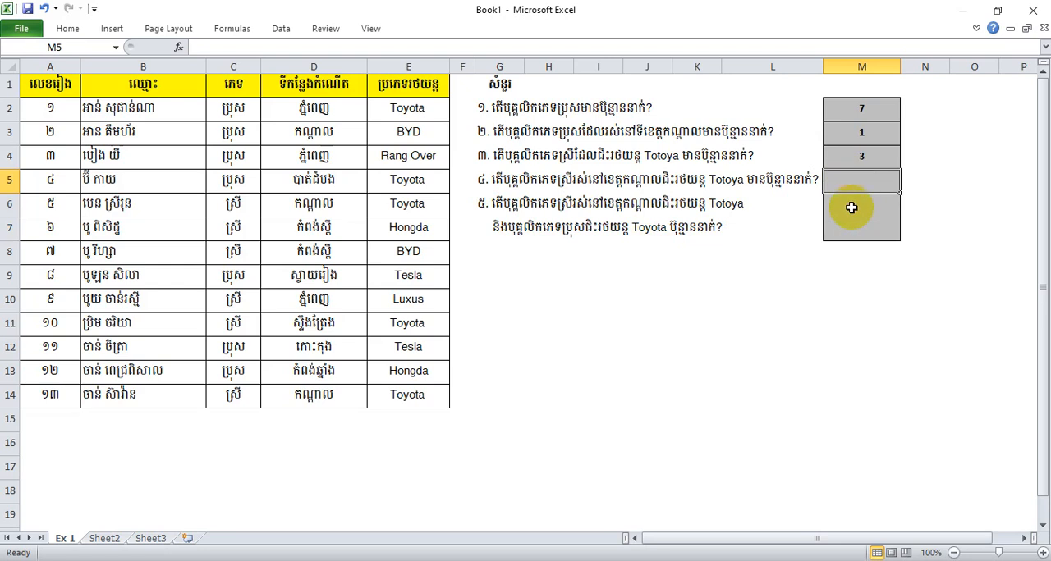
click(852, 210)
click(853, 174)
click(856, 223)
click(845, 177)
click(853, 215)
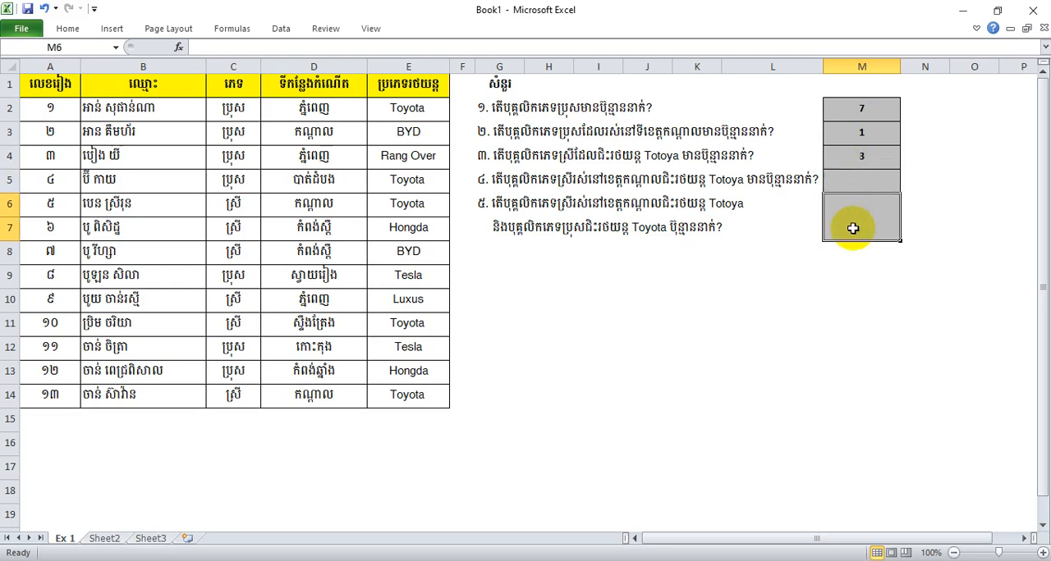